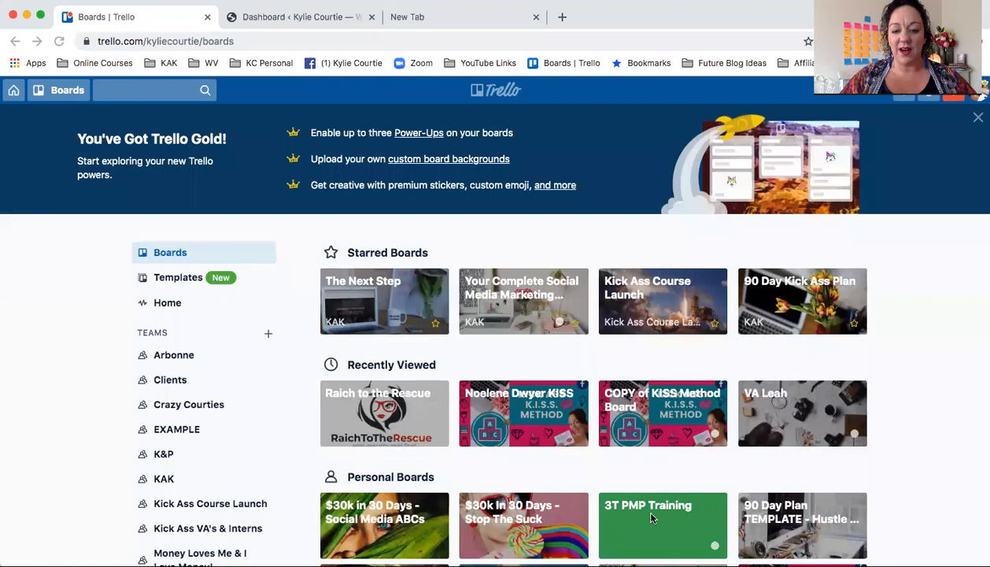
scroll(651, 518, down, 15)
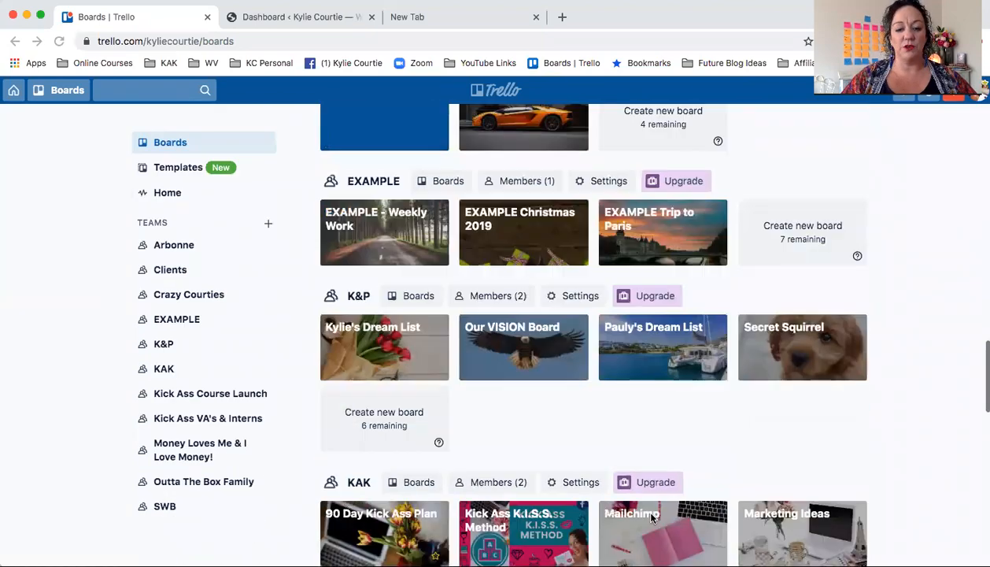
scroll(651, 518, up, 12)
scroll(652, 518, up, 10)
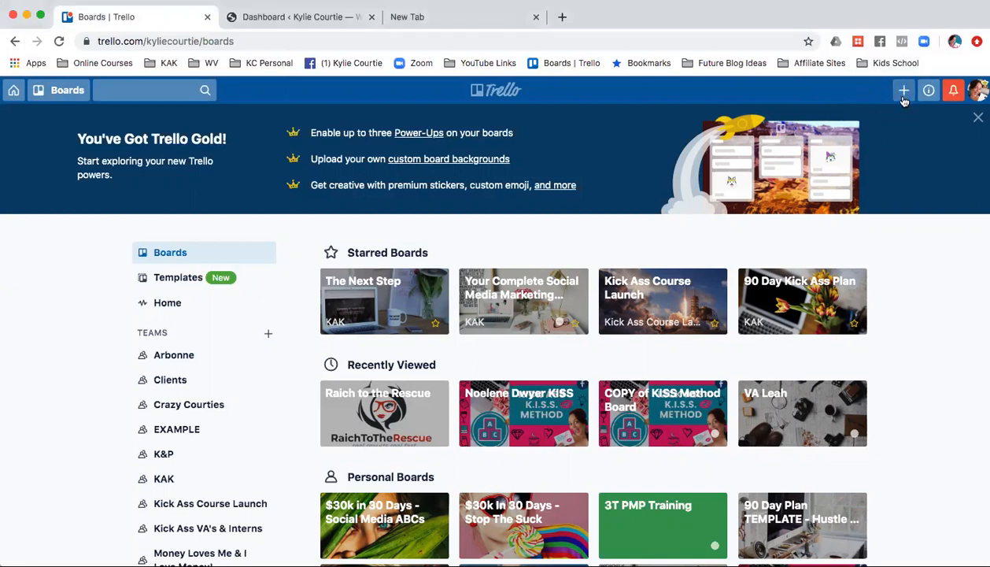
- Start a new board titled "Kick Ass Course Creation Plan" and assign it to no team
click(904, 92)
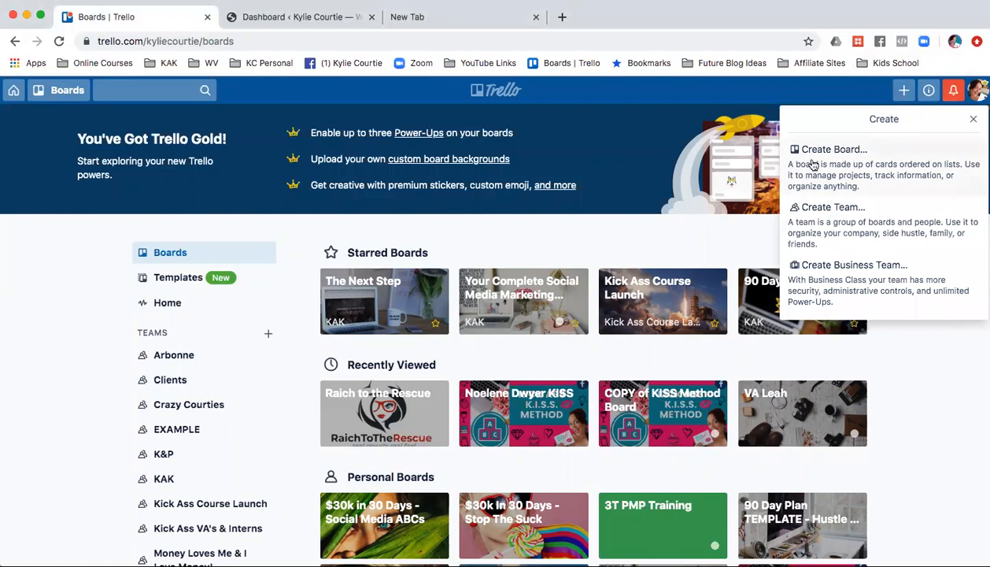
click(813, 165)
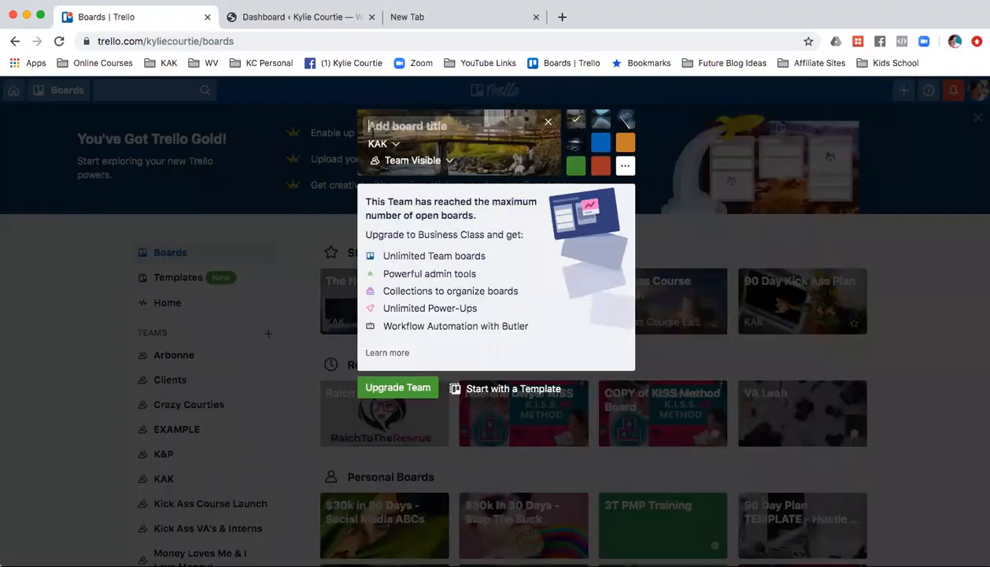
text(Kick )
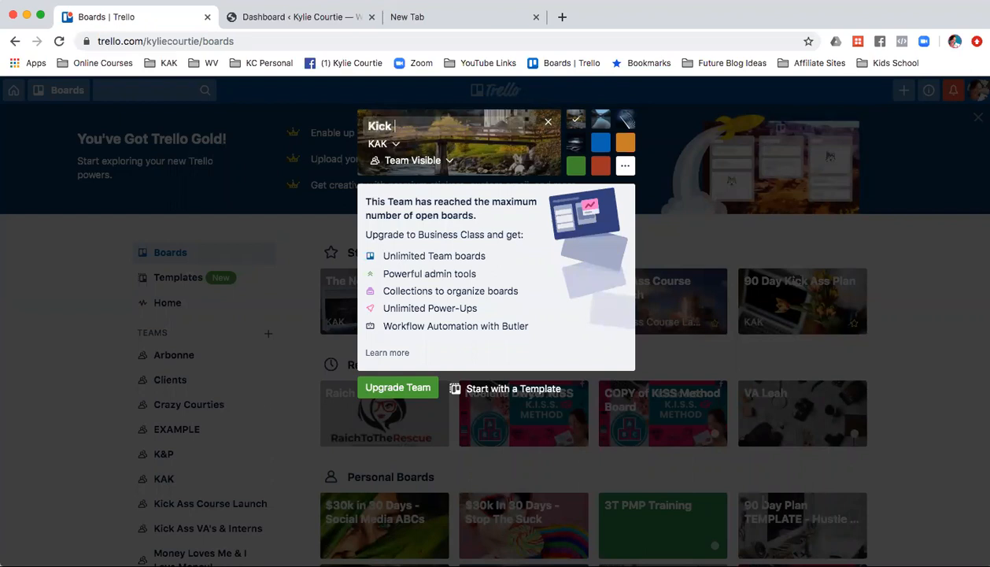
text(Ass Course Creation Plan)
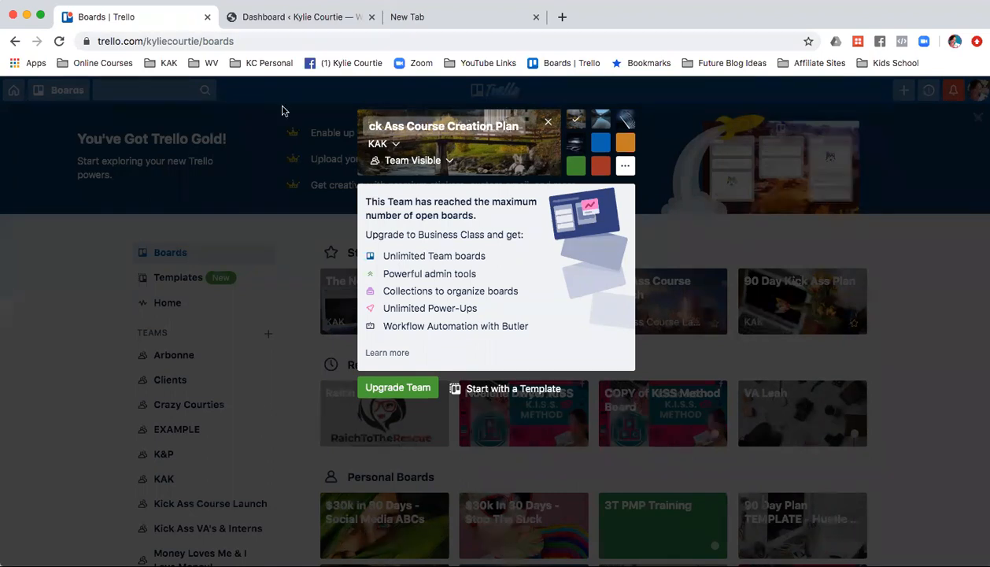
click(396, 146)
click(397, 147)
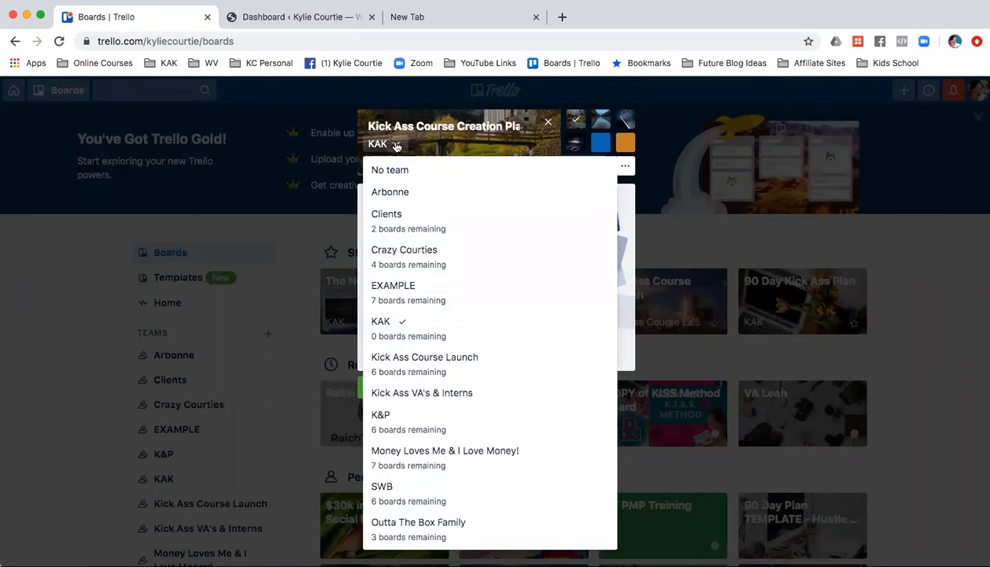
click(399, 170)
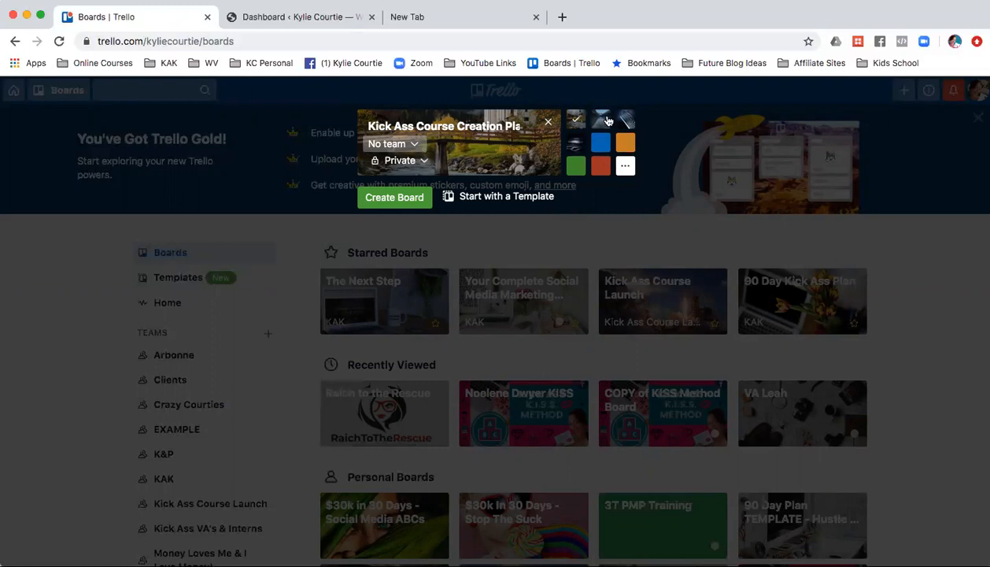
- Give the new board a plain light blue background, create it, and close its side menu
click(626, 166)
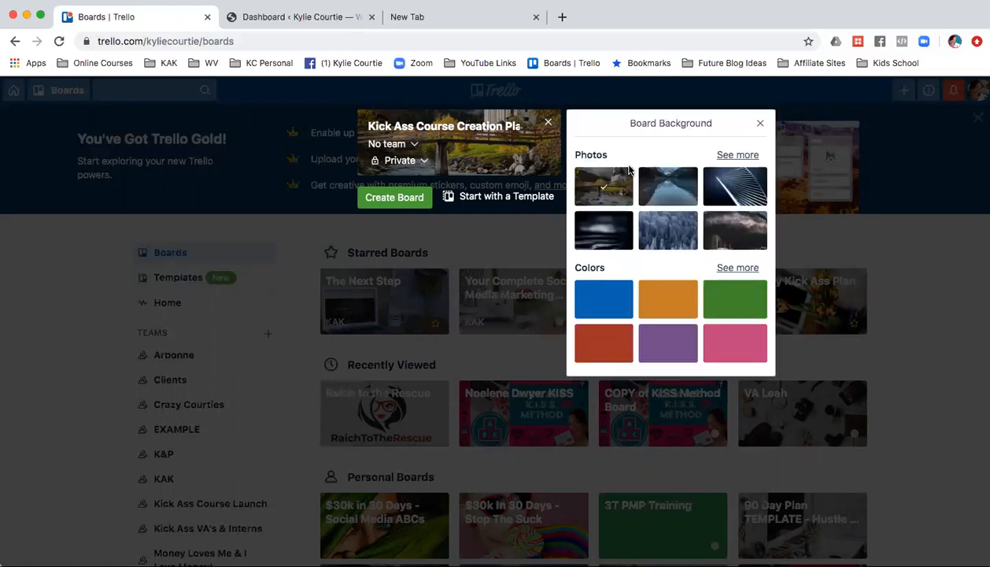
click(737, 268)
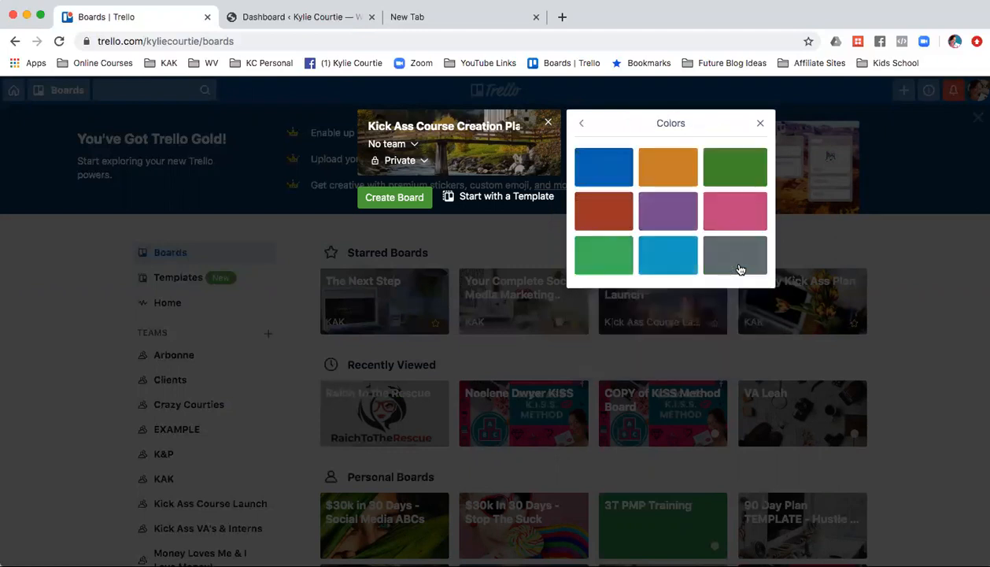
right_click(671, 259)
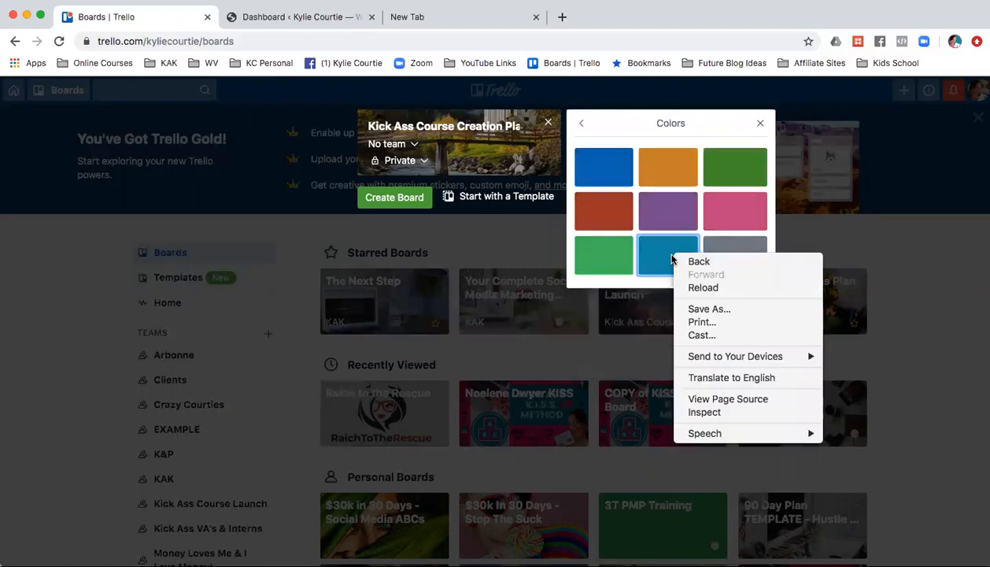
click(669, 256)
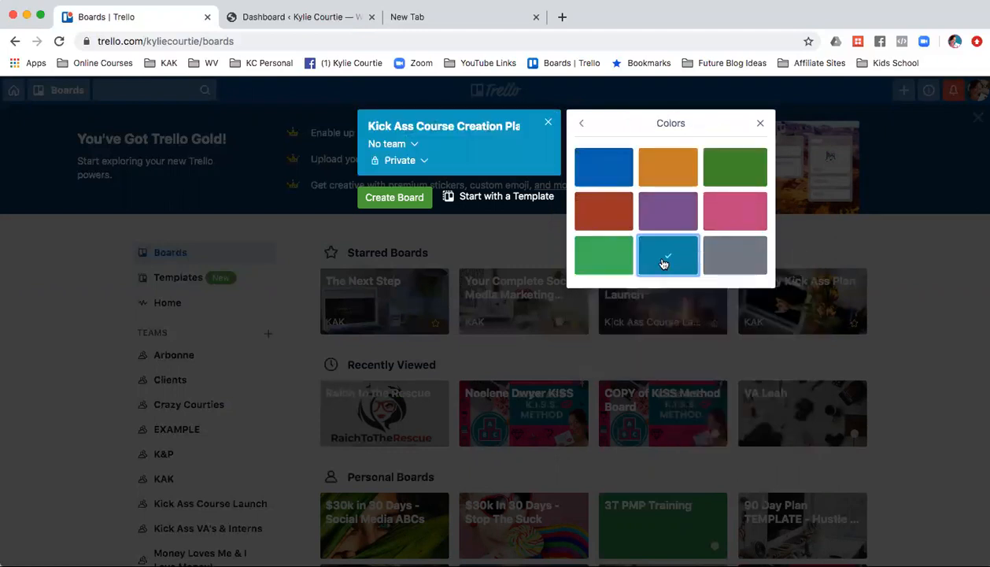
click(379, 198)
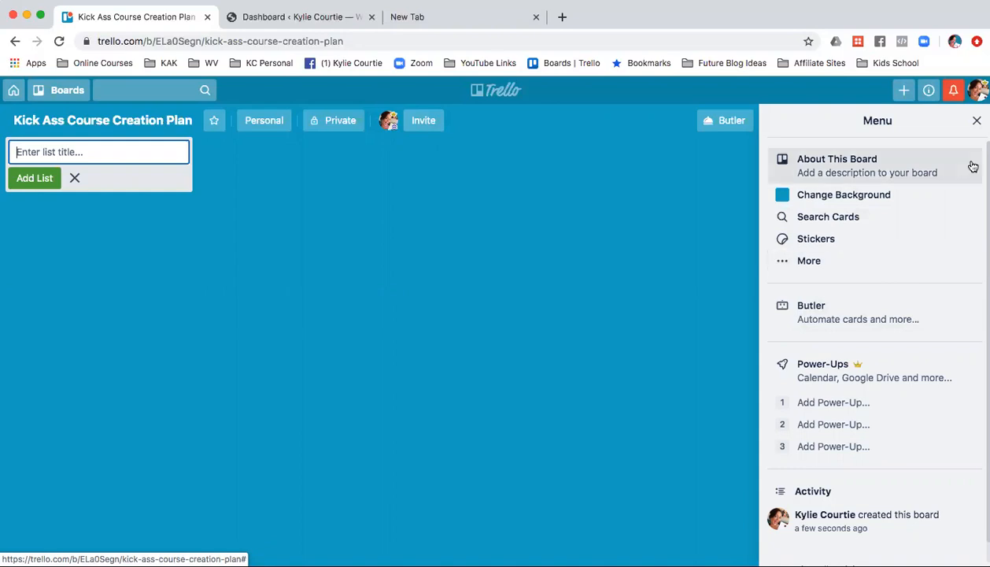
click(975, 120)
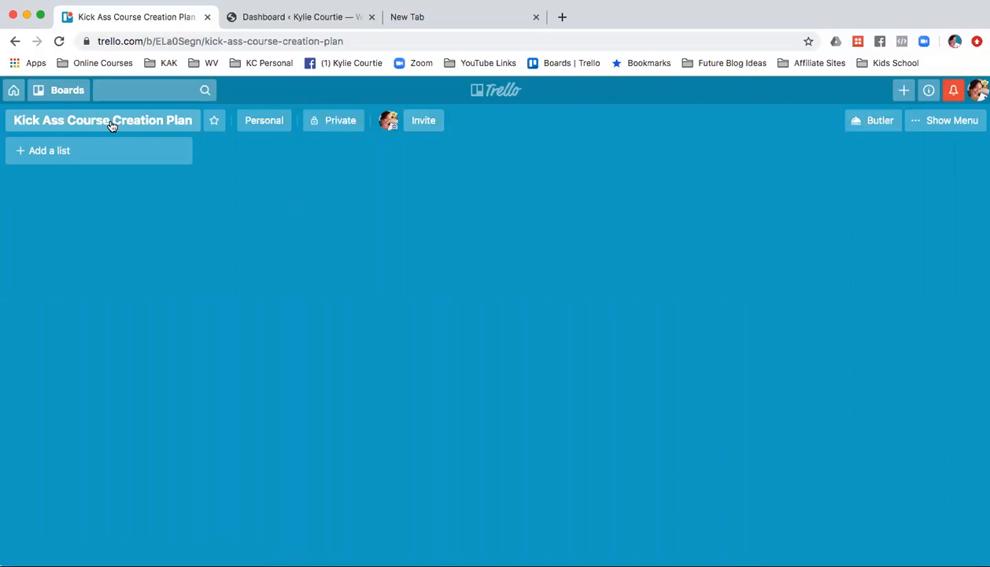
- Add a first list named "WHY" to the board
click(61, 151)
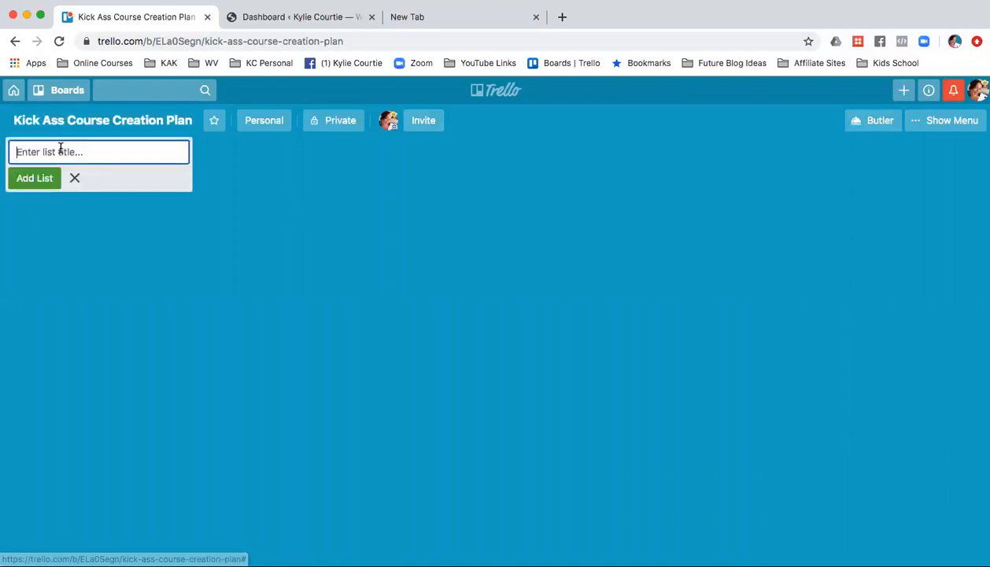
text(WHY)
key(Return)
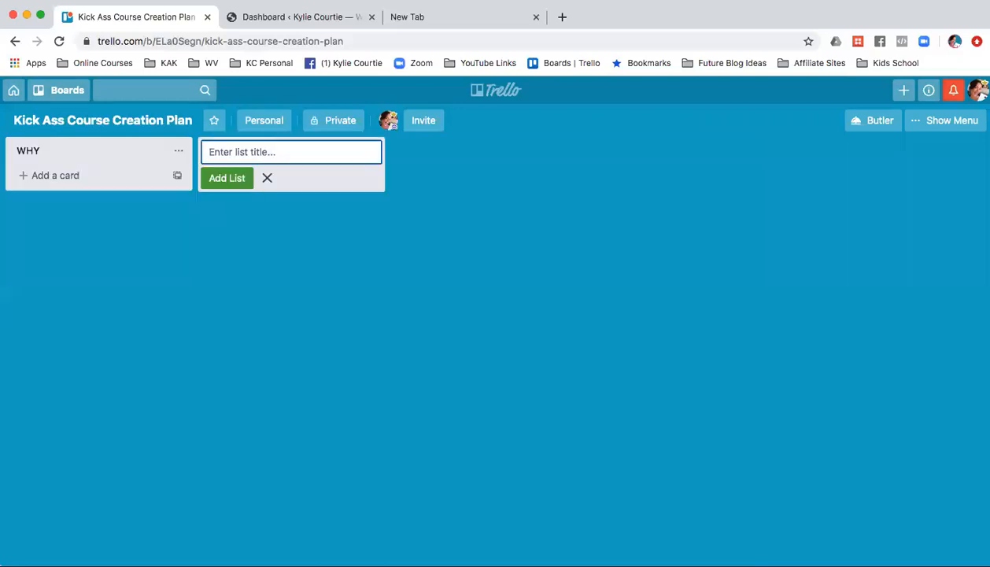
- Add the cards "Goals / Dreams / Desires" and "Targets $" to the WHY list
click(49, 178)
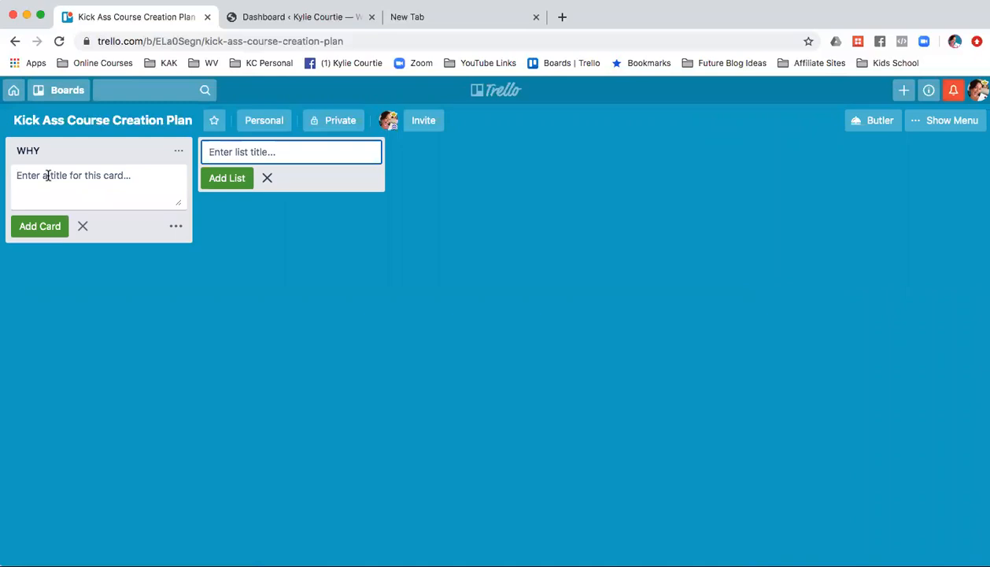
text(Gols)
key(BackSpace)
key(BackSpace)
text(als)
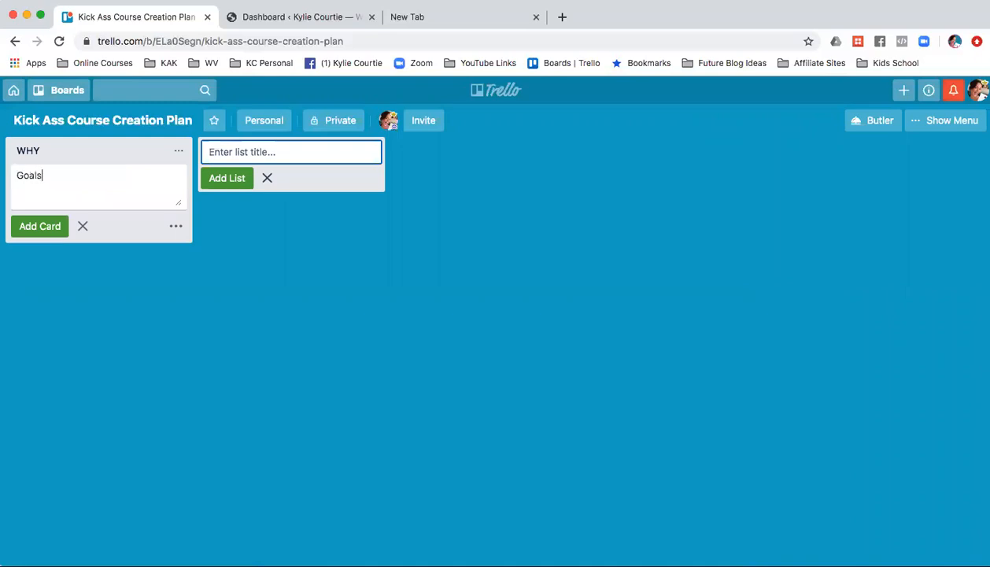
text( / Dreams / Desires)
key(Return)
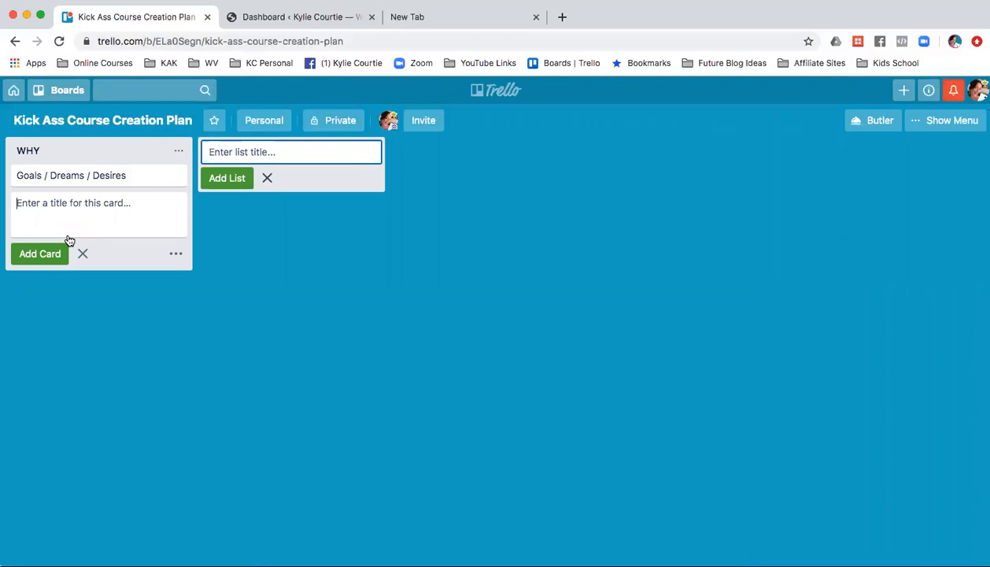
text(Targets)
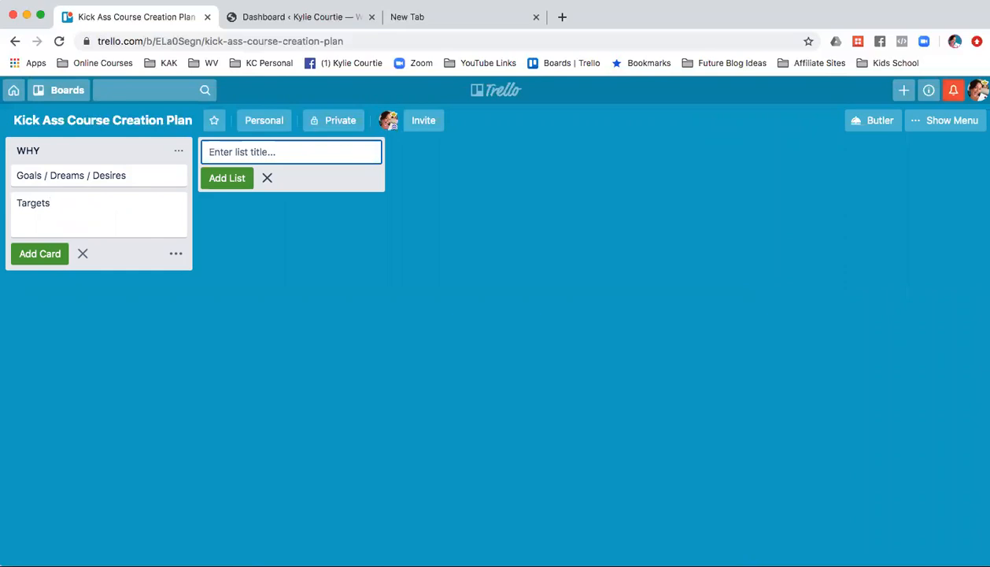
text( $)
key(Return)
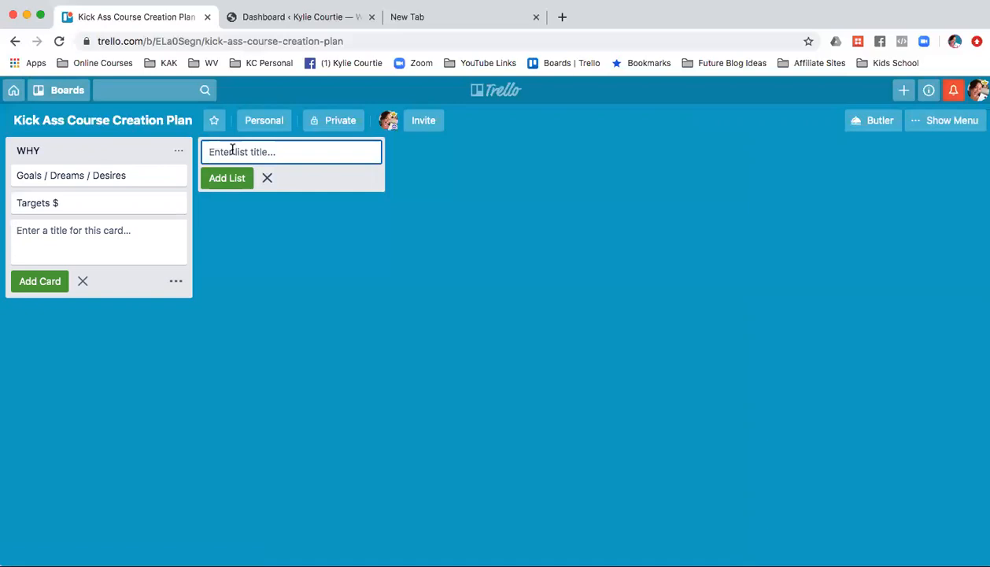
text(WHO)
key(shift+Left)
key(shift+Left)
key(shift+Left)
key(BackSpace)
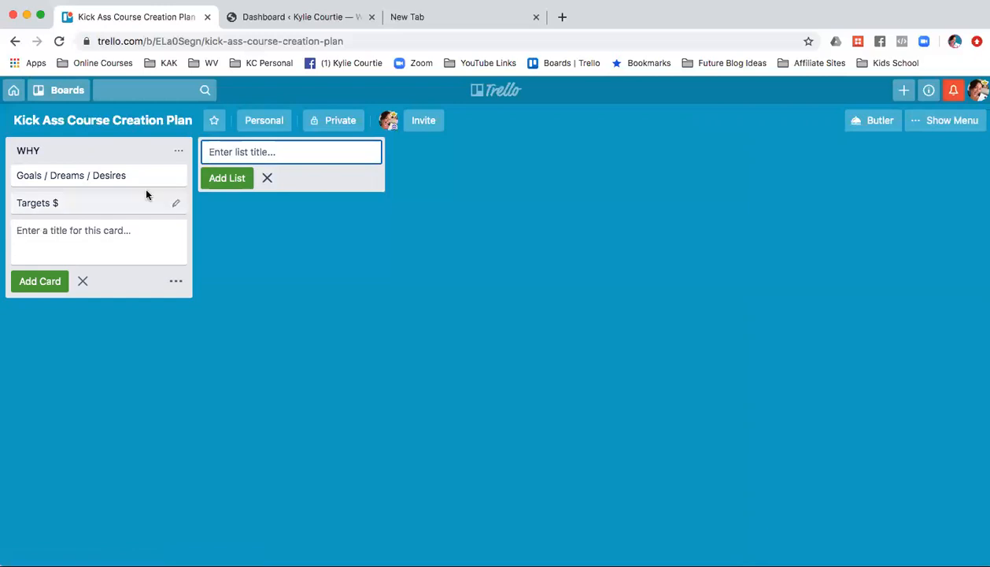
- Add a second list named "WHO" beside the WHY list
click(259, 151)
text(WHO)
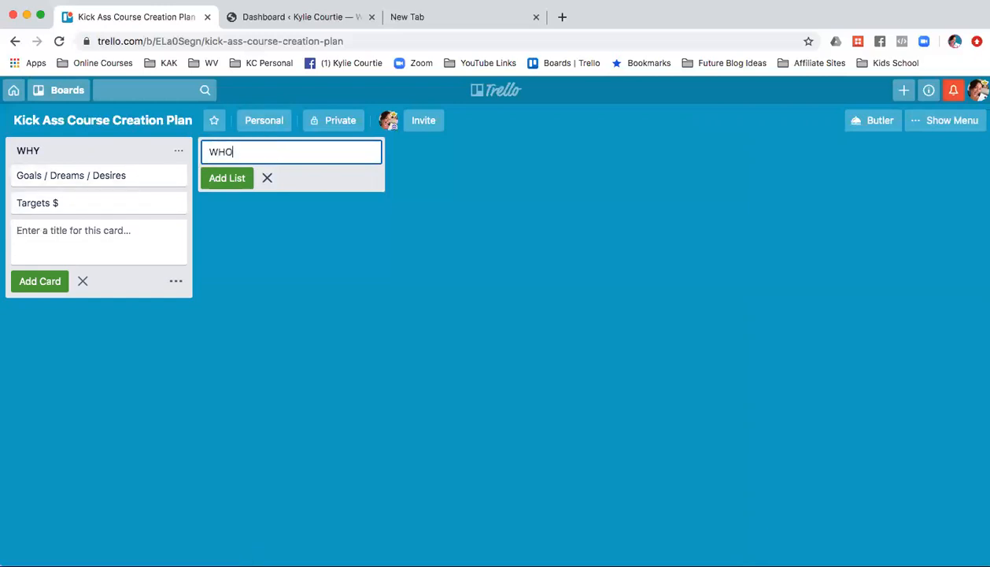
key(Return)
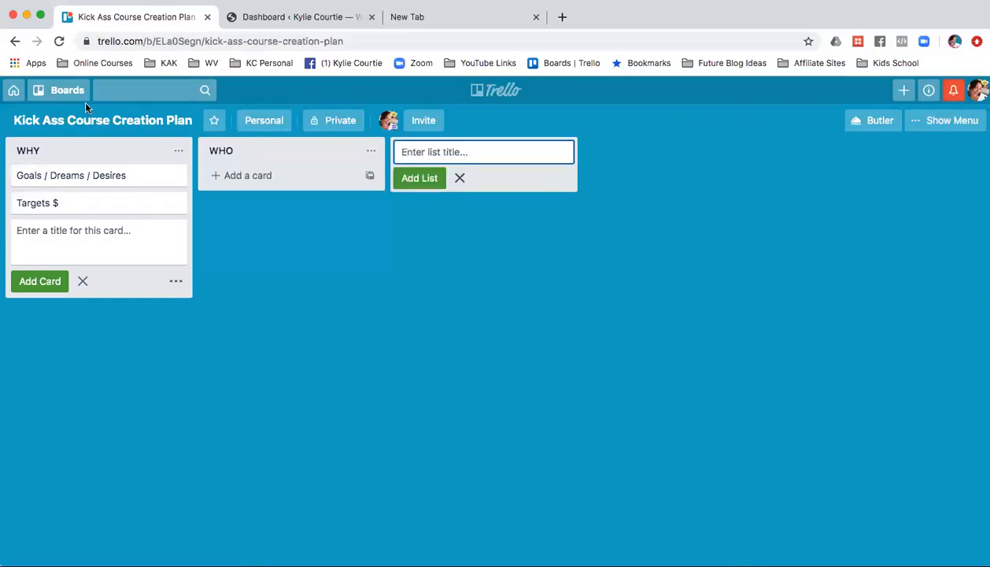
- Add the cards "Who do you serve?" and "What is their caterpillar state?" to the WHO list
click(246, 175)
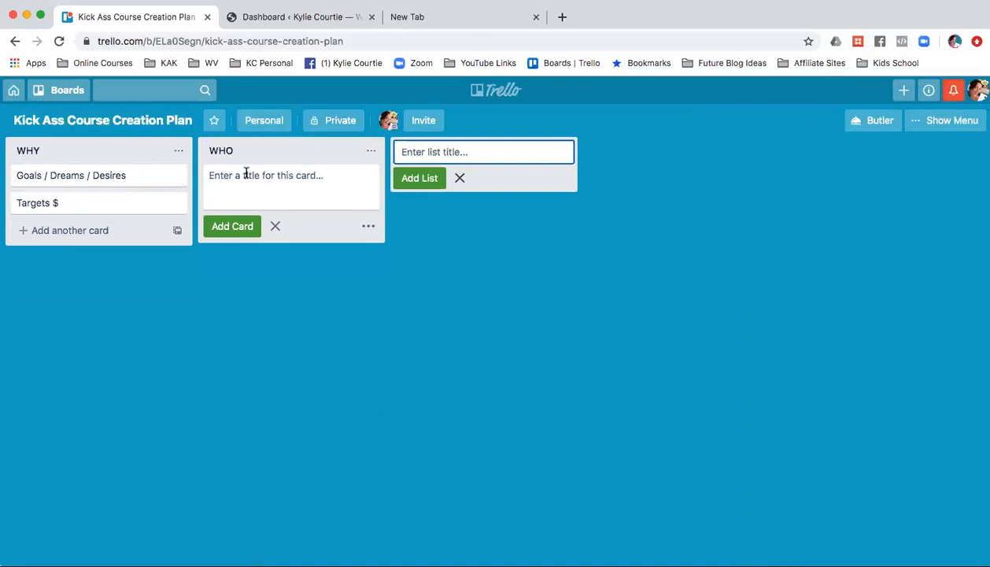
text(Who )
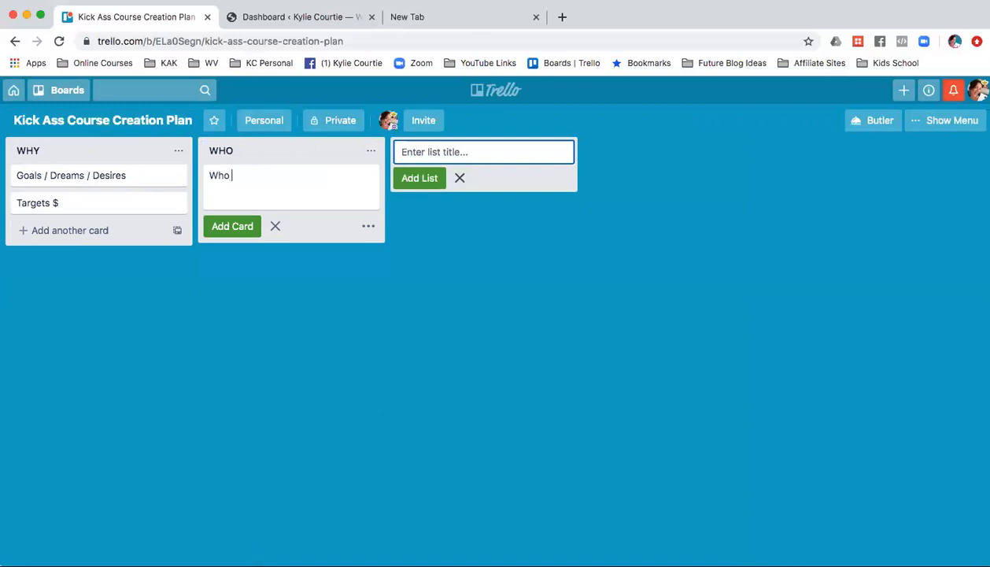
text(do you serve?)
key(Return)
text(W)
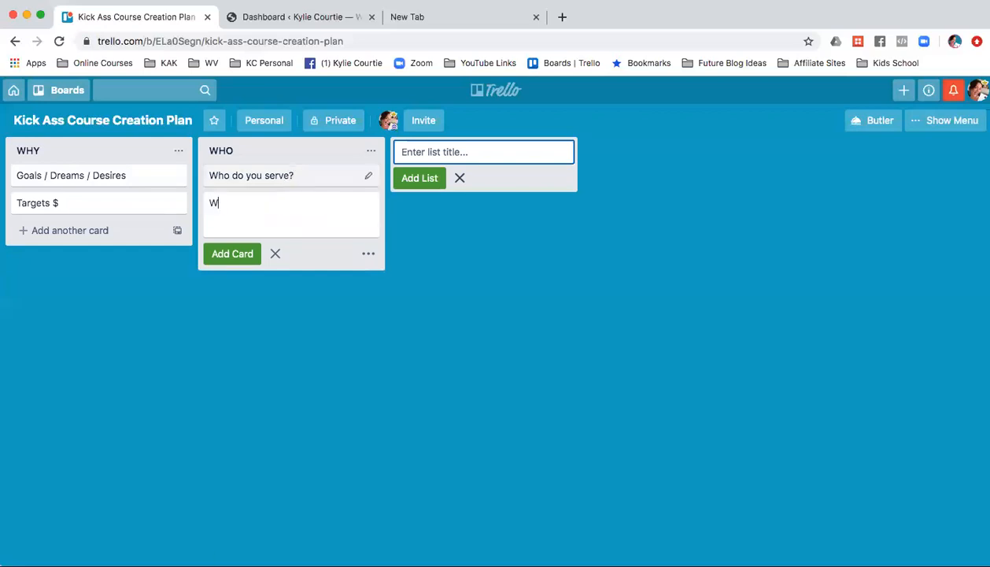
text(hat is their cat)
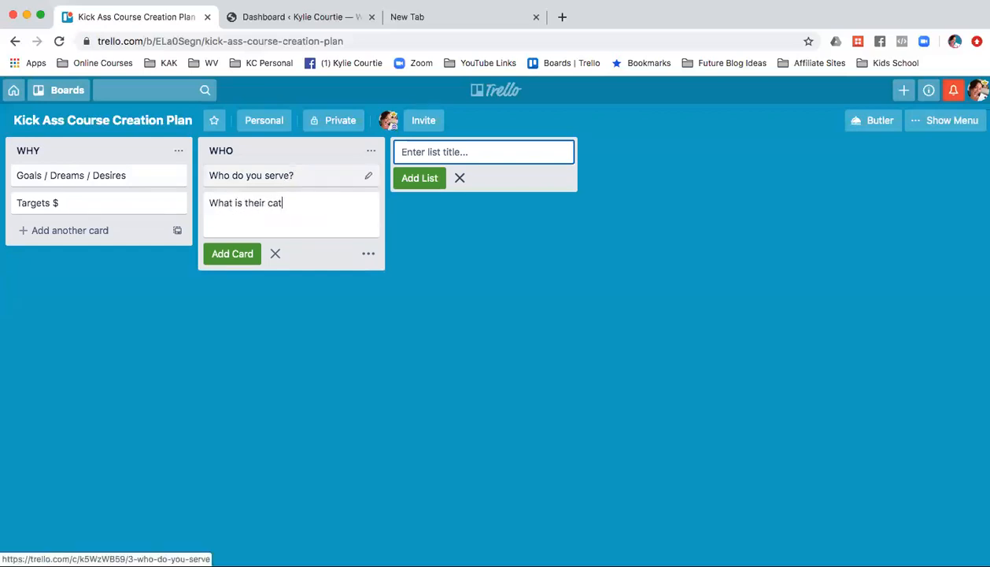
text(erpillar state?)
key(Return)
- Add a card titled "What are their enemies" to the WHO list
text(What are their enim)
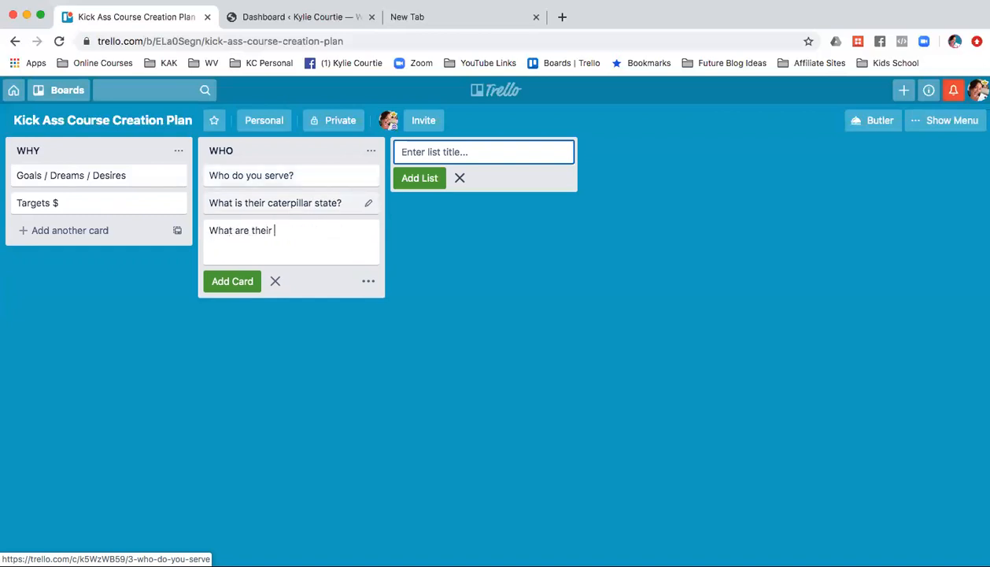
key(BackSpace)
key(BackSpace)
text(emies)
key(Return)
- Add a card titled "What is their butterfly state?" to the WHO list
text(What is ghe)
key(BackSpace)
key(BackSpace)
key(BackSpace)
text(the)
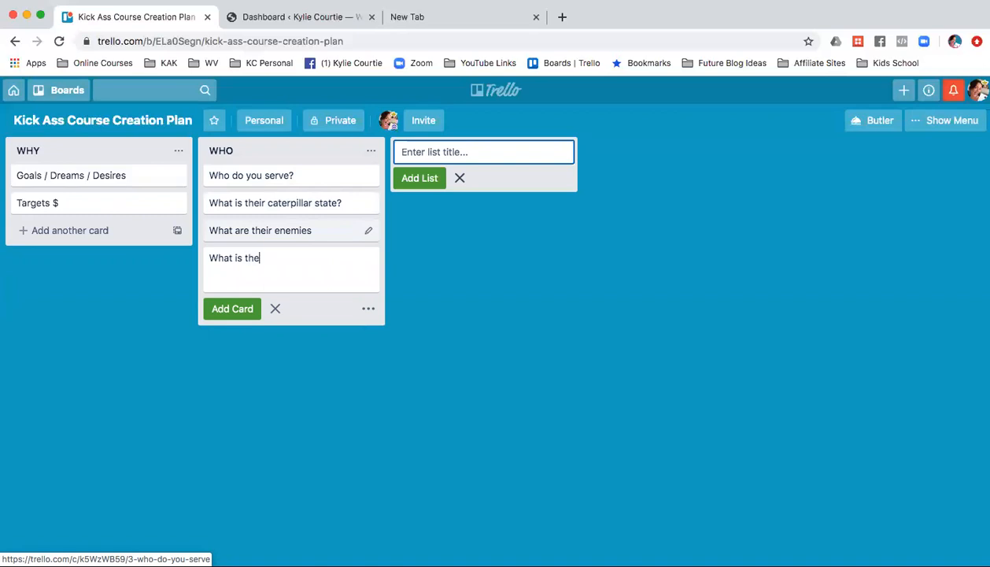
text(ir butterfl)
text(stt)
key(BackSpace)
text(ate?)
key(Return)
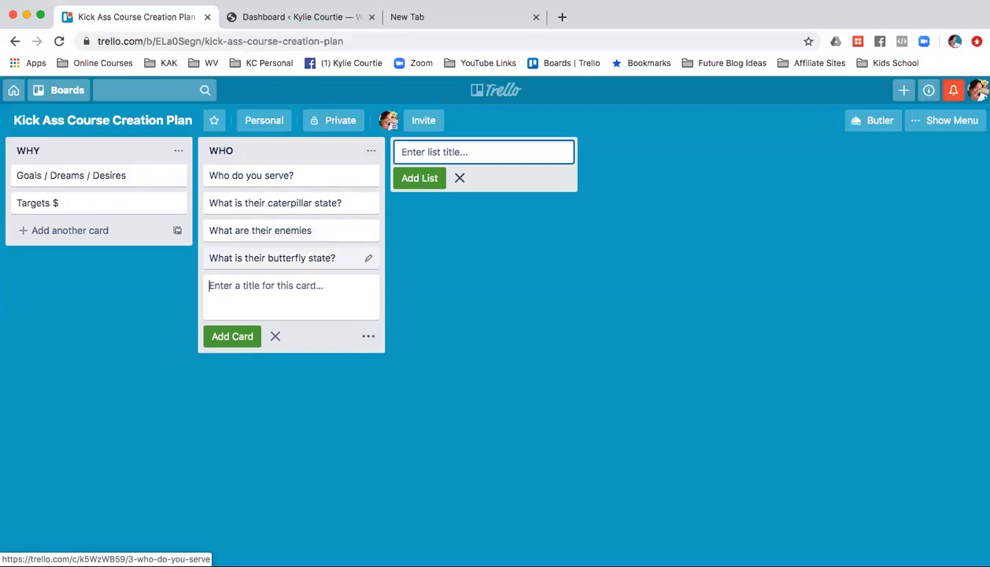
- Set the due date of the "What is their caterpillar state?" card to 11/14/2019 and save it
click(314, 205)
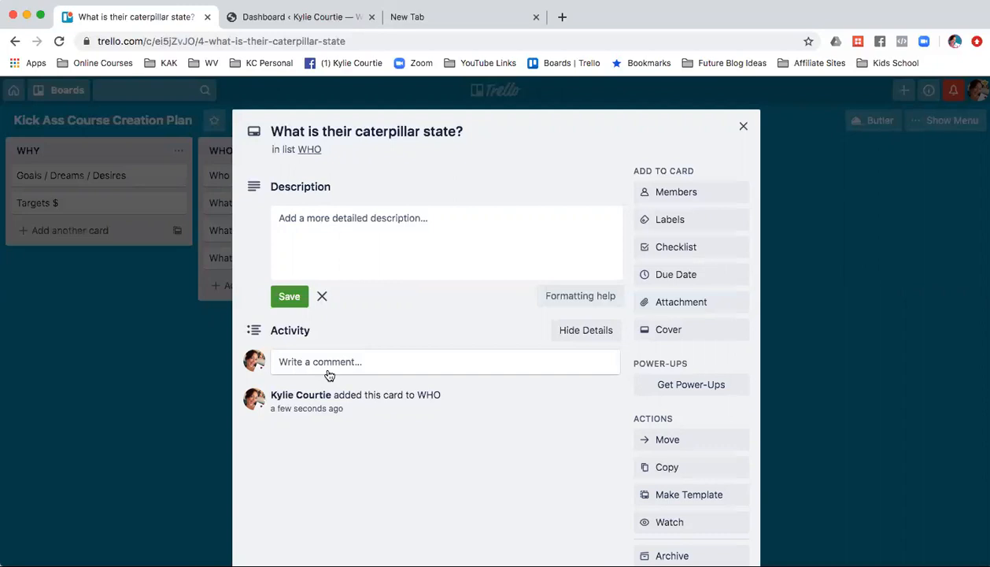
click(681, 275)
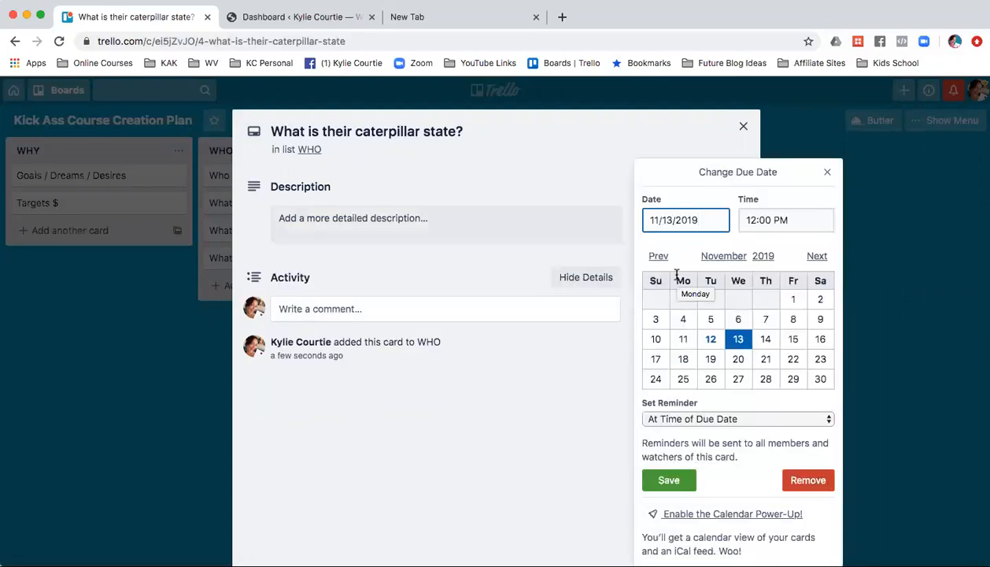
click(766, 341)
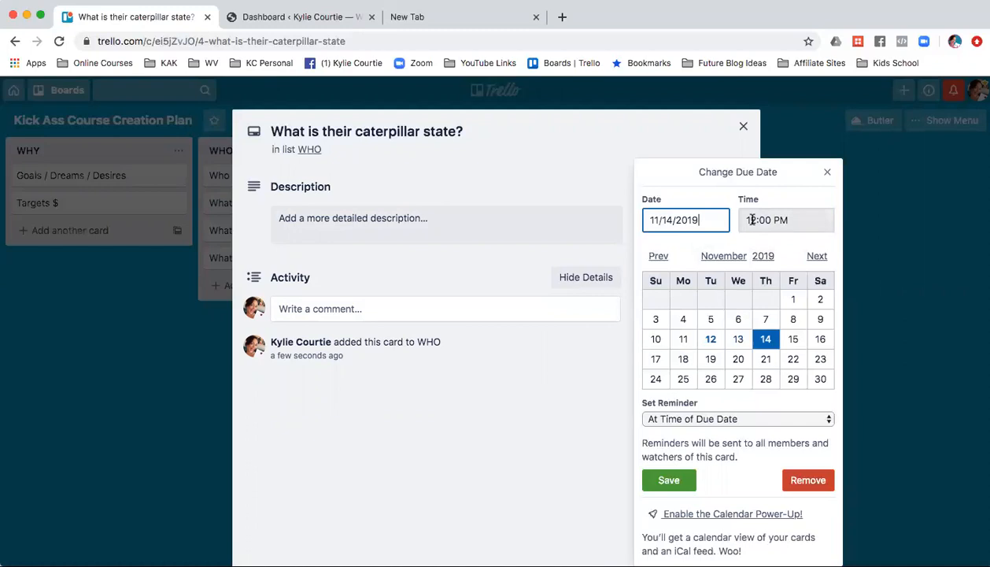
click(669, 481)
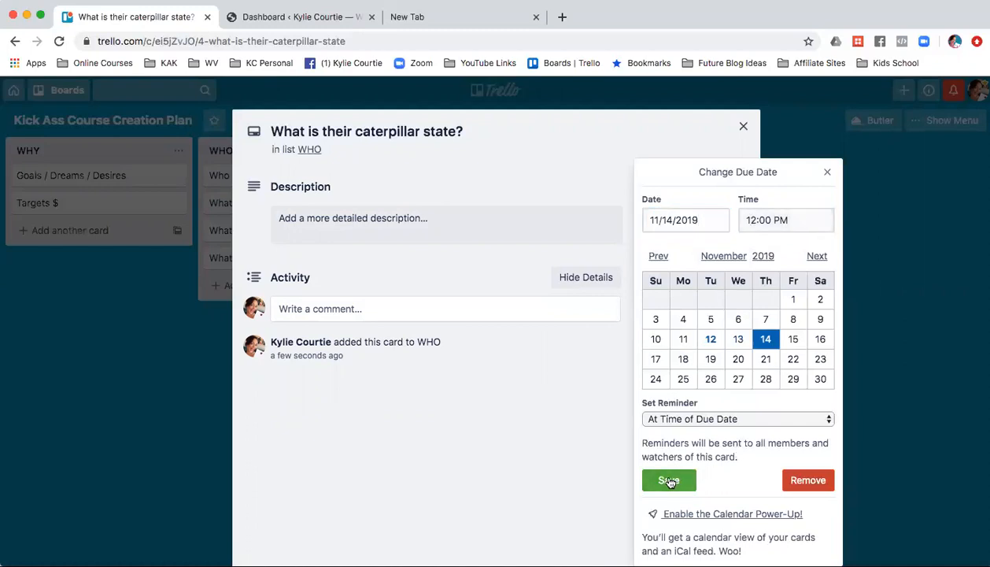
- Save the 11/14/2019 due date on the "What is their caterpillar state?" card and apply the red label to it
click(670, 480)
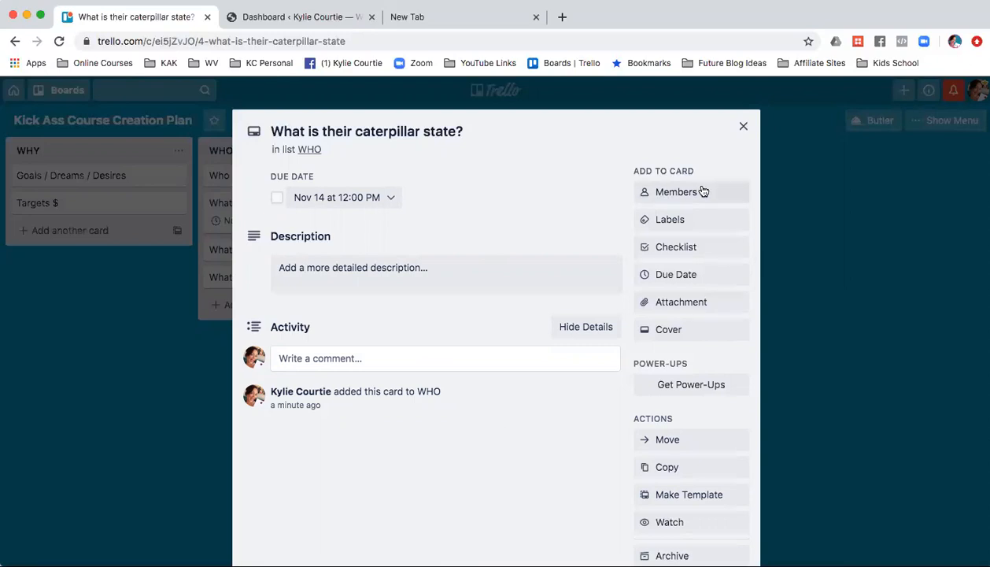
click(670, 222)
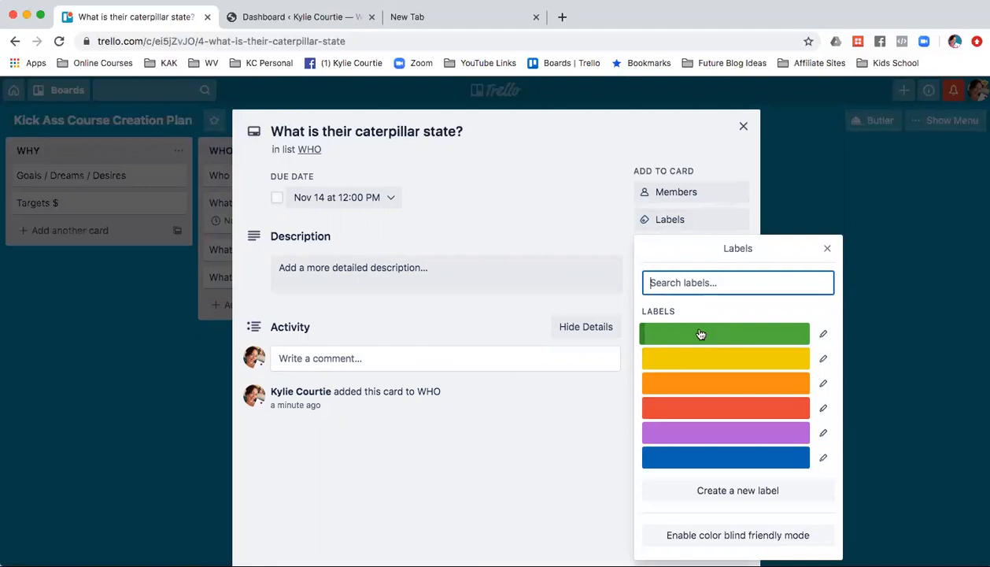
click(701, 409)
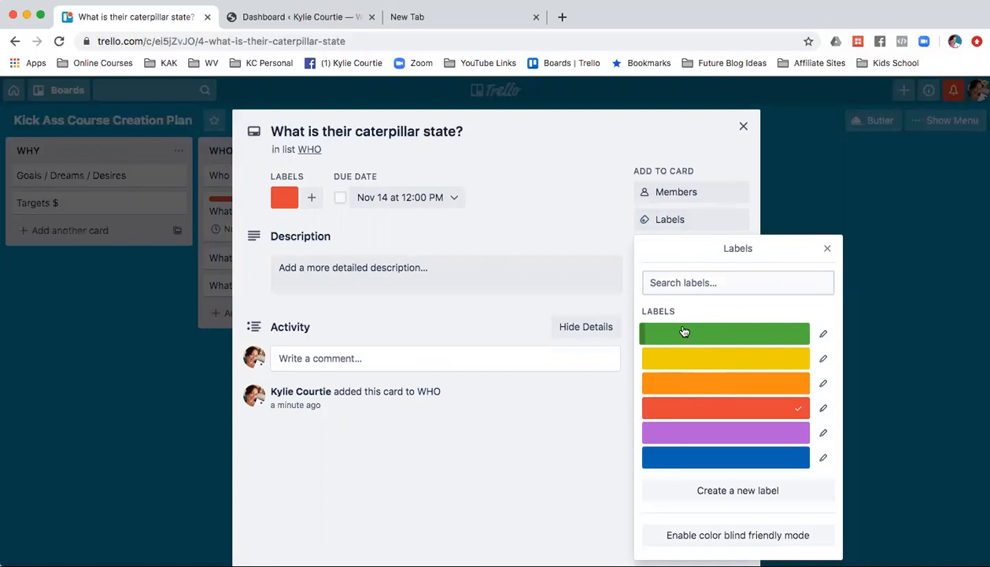
click(828, 248)
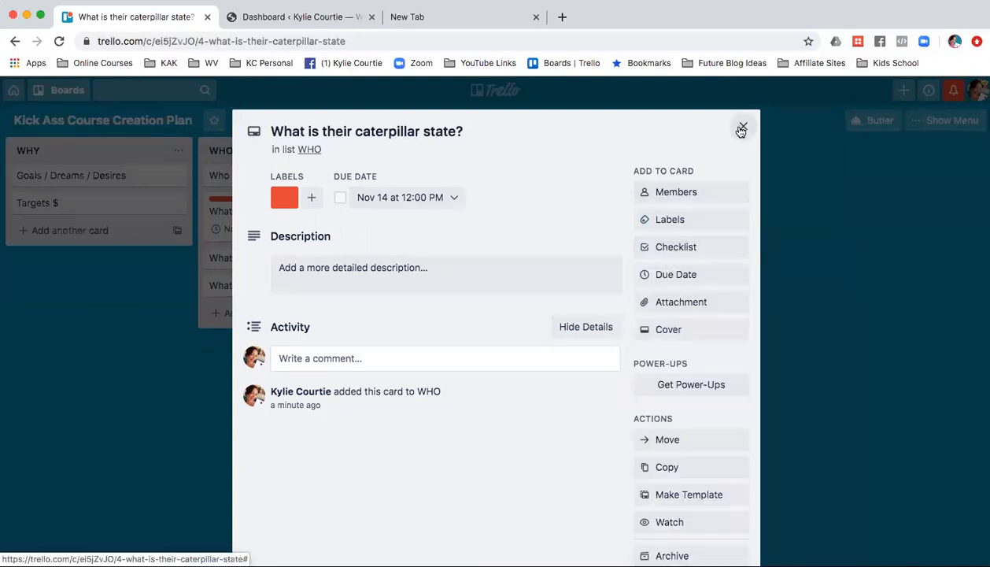
scroll(597, 335, down, 3)
scroll(598, 335, up, 2)
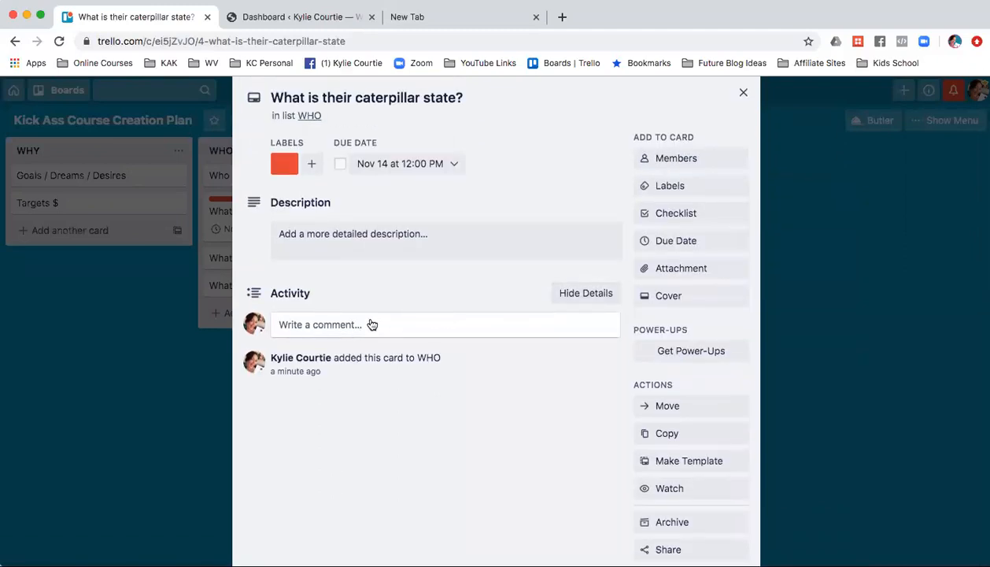
scroll(393, 328, up, 1)
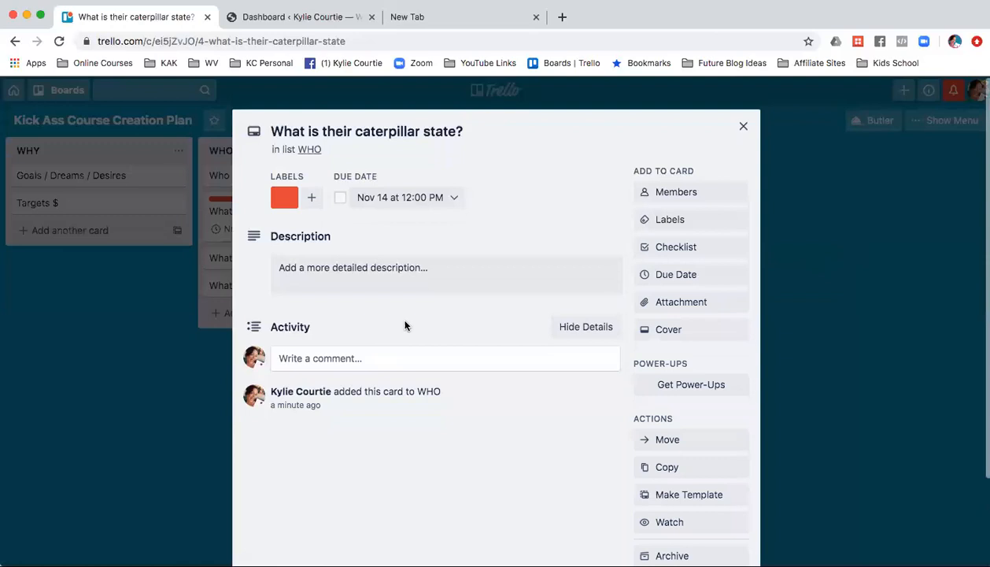
click(743, 126)
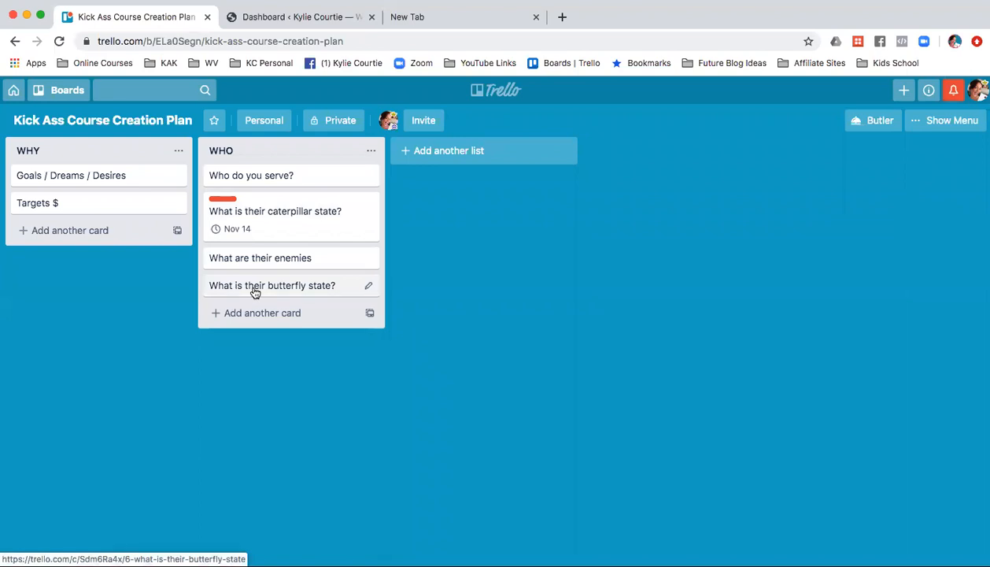
- Add a list titled "MILESTONES / MODULES" to the board
click(435, 154)
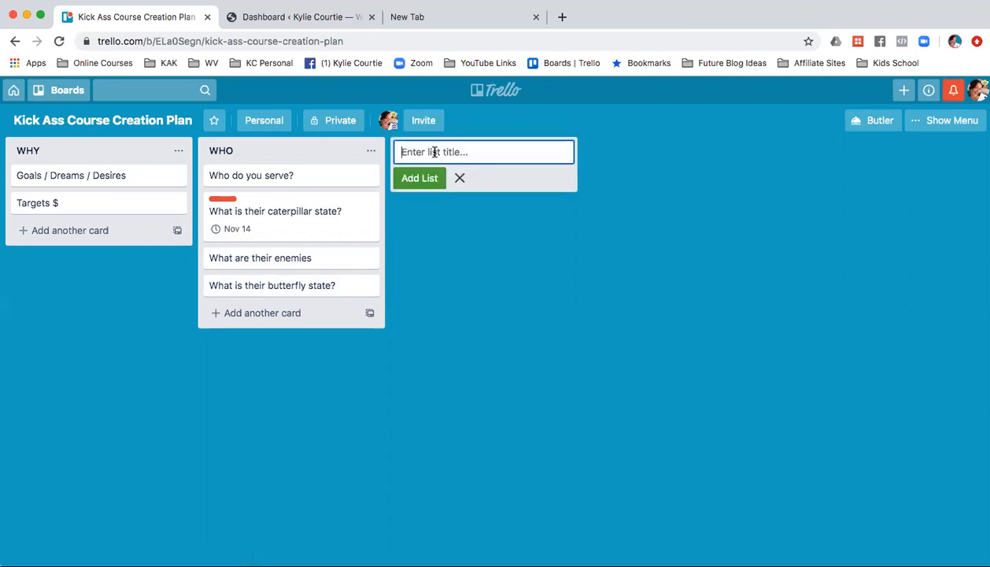
text(MILESTONES / MODULES)
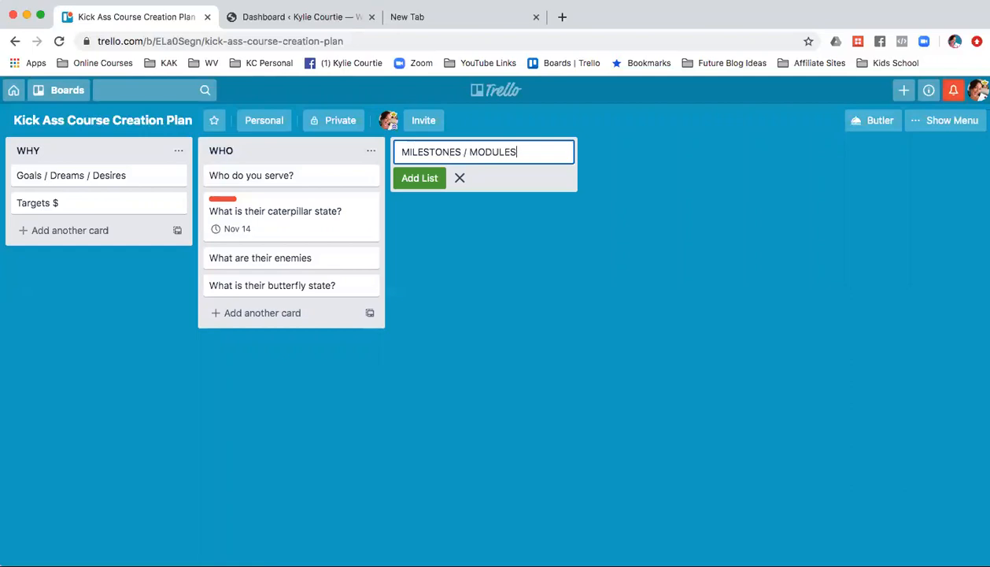
key(Return)
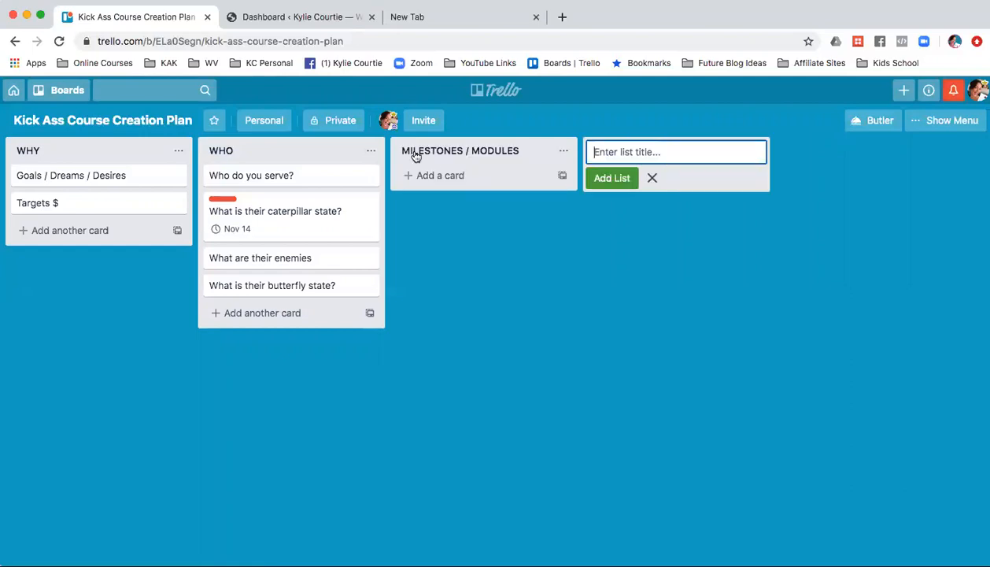
- Add a card titled "Welcome" to the MILESTONES / MODULES list
click(461, 176)
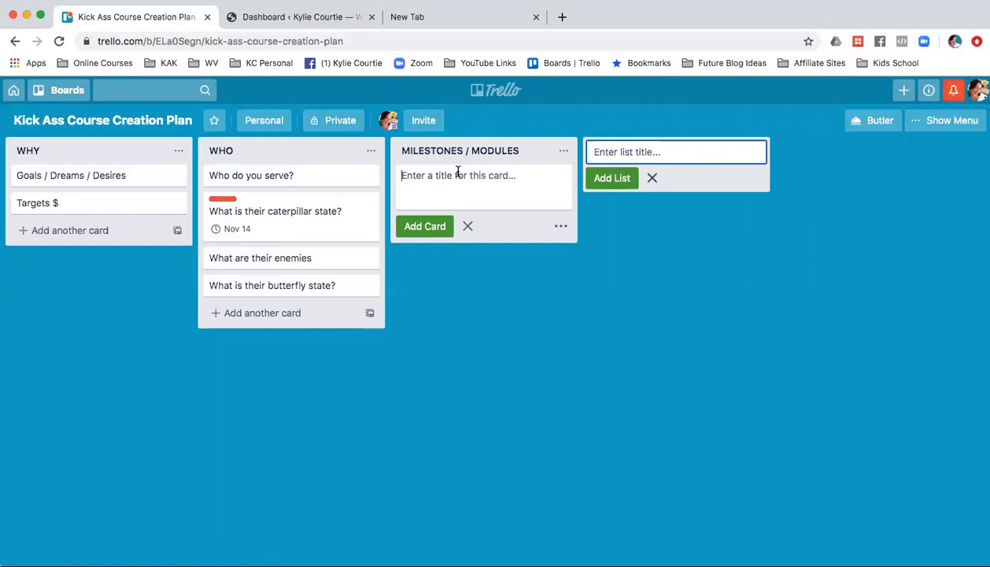
text(WELCOME)
key(BackSpace)
key(BackSpace)
key(BackSpace)
key(BackSpace)
key(BackSpace)
key(BackSpace)
text(elcome)
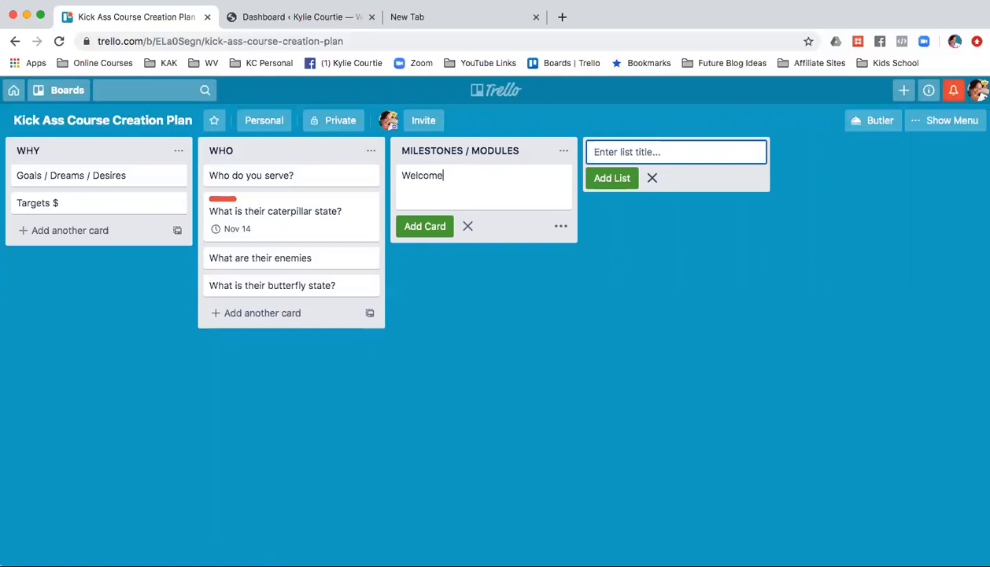
key(Return)
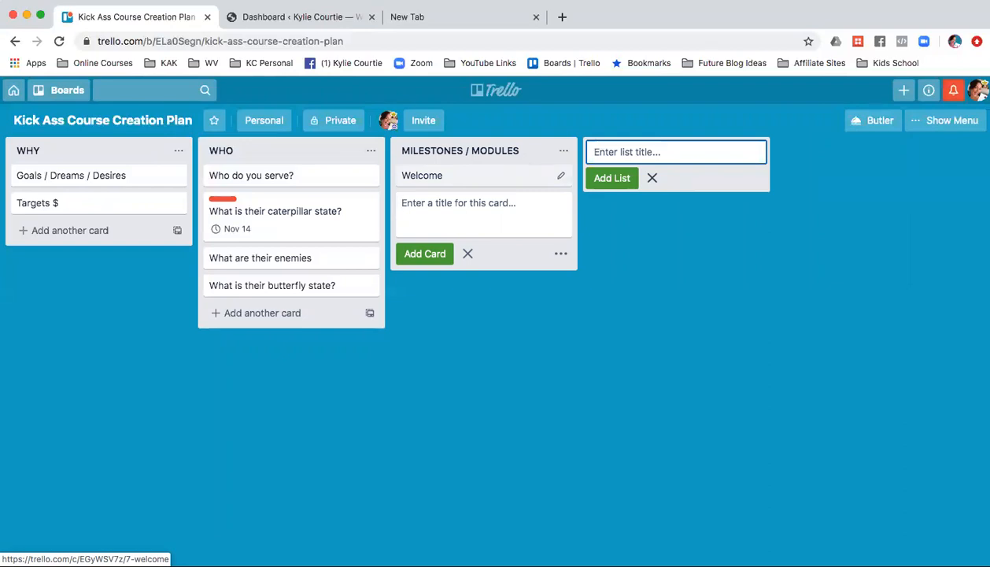
- Add the cards "Creation" and "Launch" to the MILESTONES / MODULES list
text(Creation)
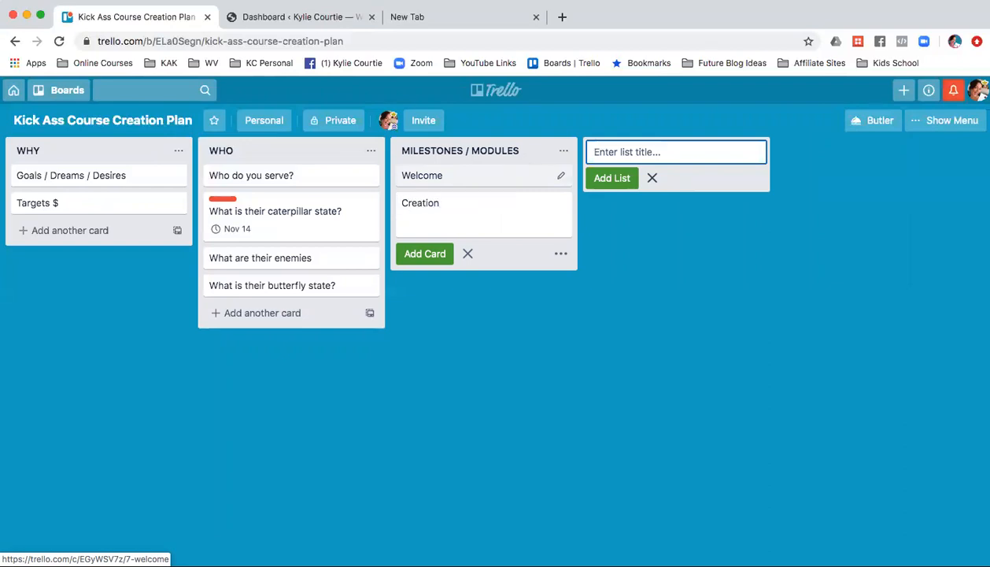
key(Return)
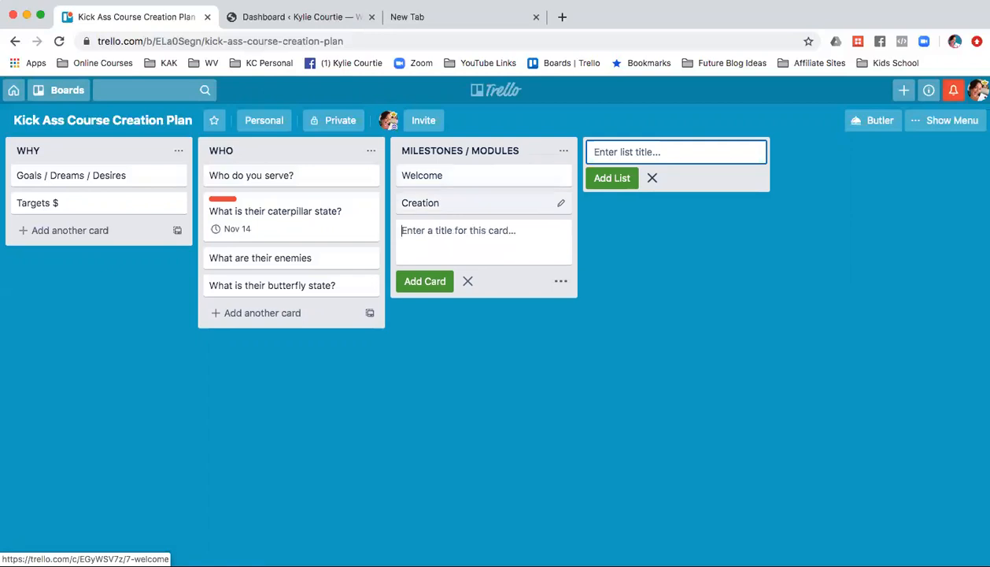
text(Launch)
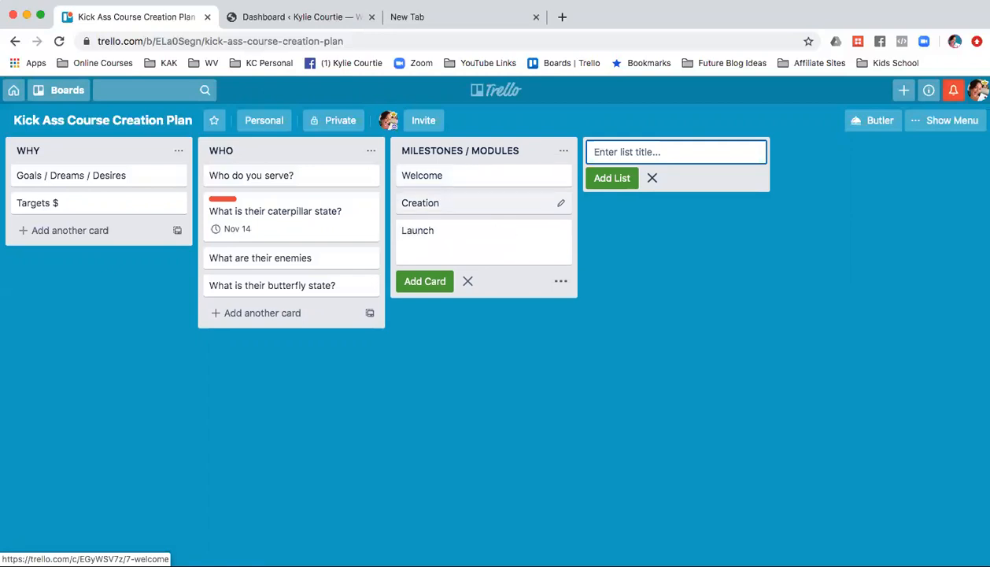
key(Return)
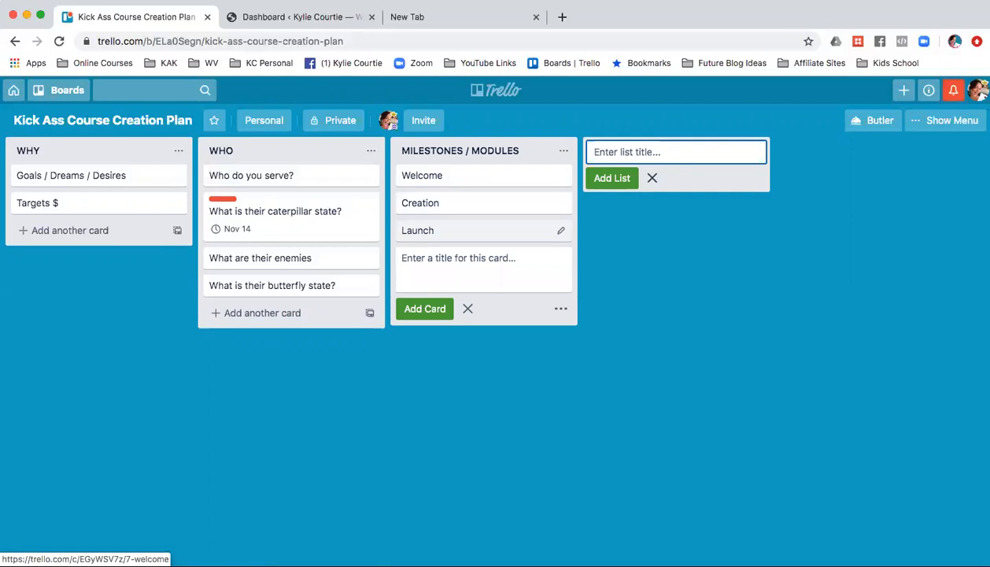
- Add the cards "Scale" and "Your Next Step" to the MILESTONES / MODULES list
text(Scale)
key(Return)
text(Your)
key(BackSpace)
key(BackSpace)
key(BackSpace)
key(BackSpace)
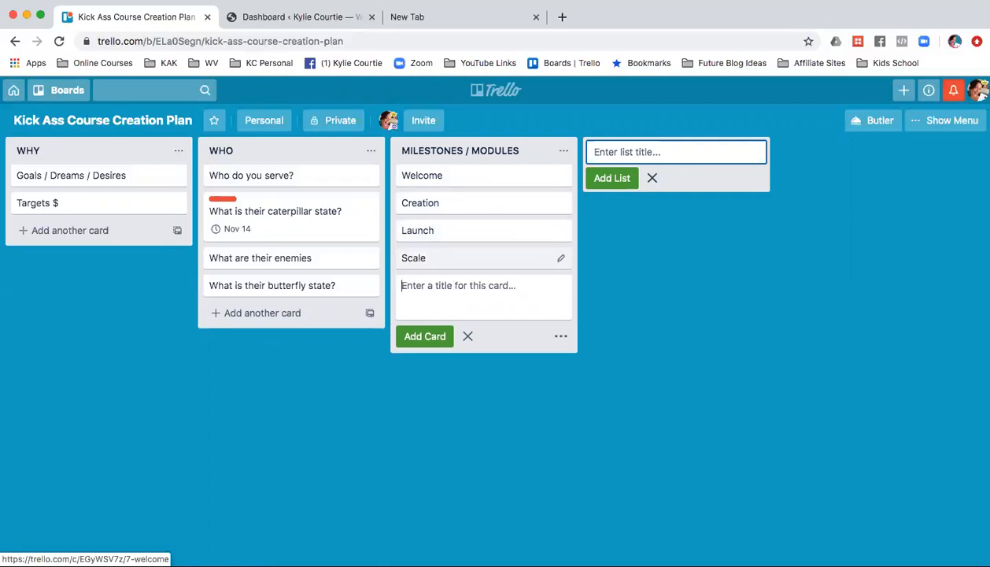
text(Your N)
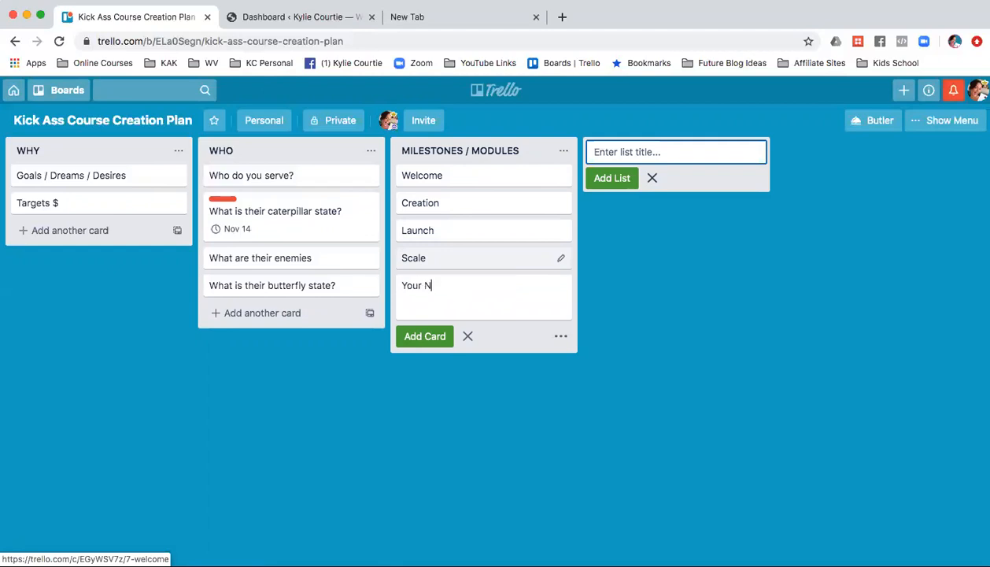
text(ext Step)
key(Return)
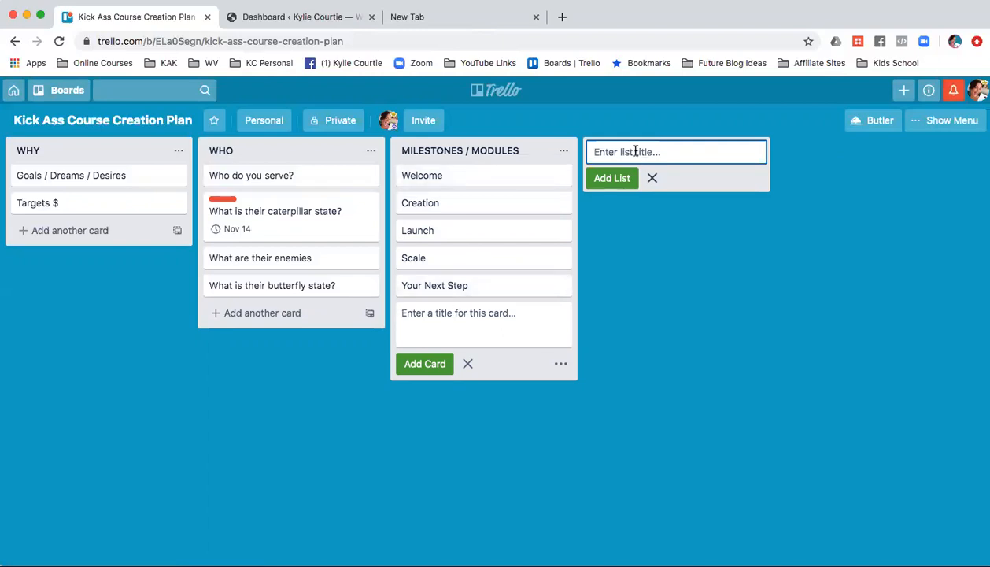
- Add a list titled "Welcome" and give it a first card titled "Story"
text(Welcome)
key(Return)
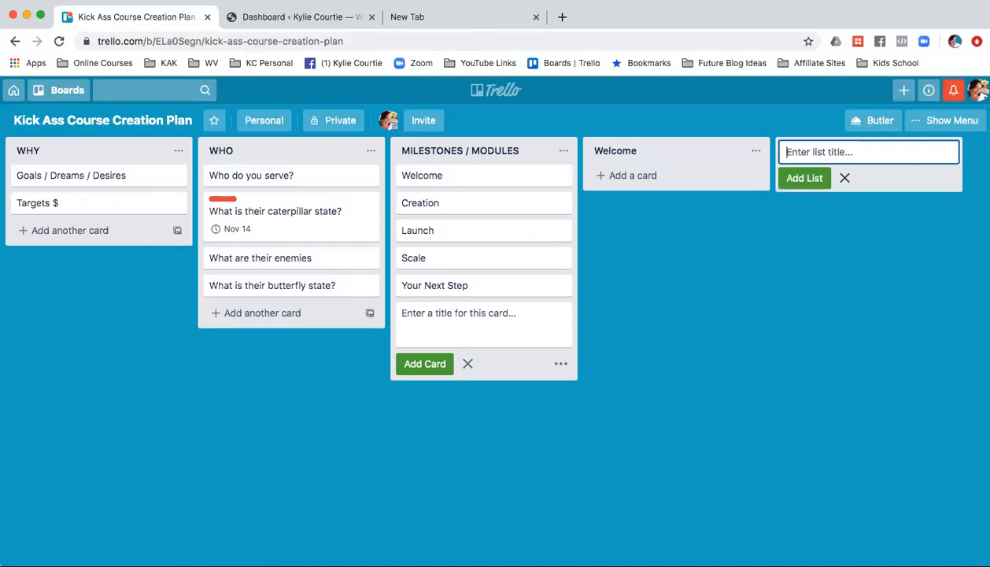
click(620, 176)
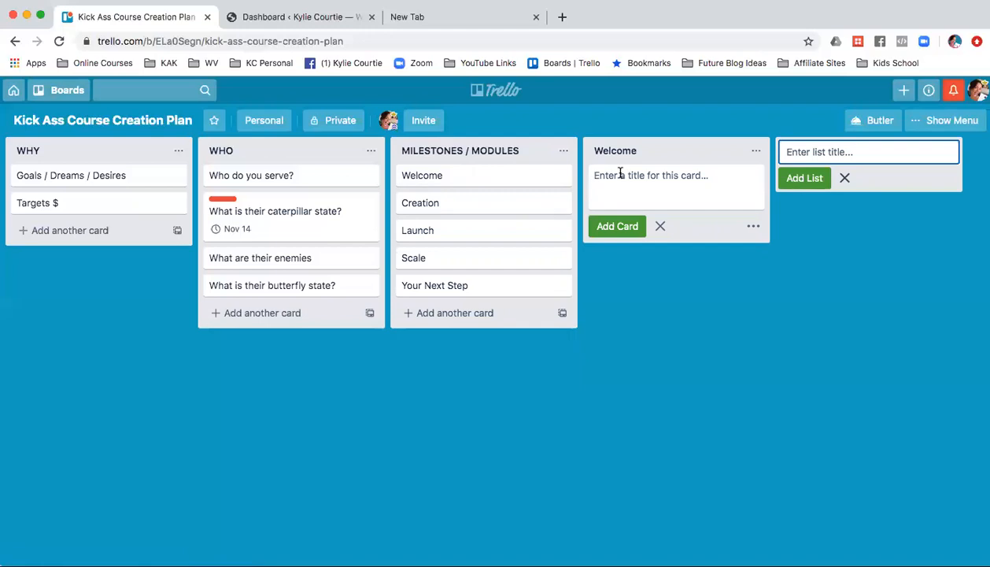
text(Story)
key(Return)
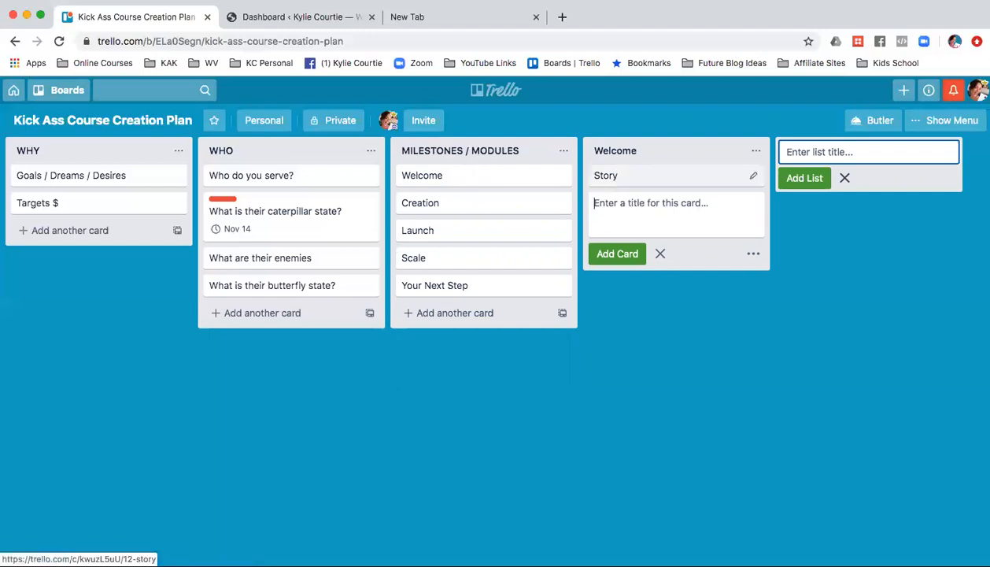
- Add the cards "Problem" and "Mindset" to the Welcome list
text(Prob)
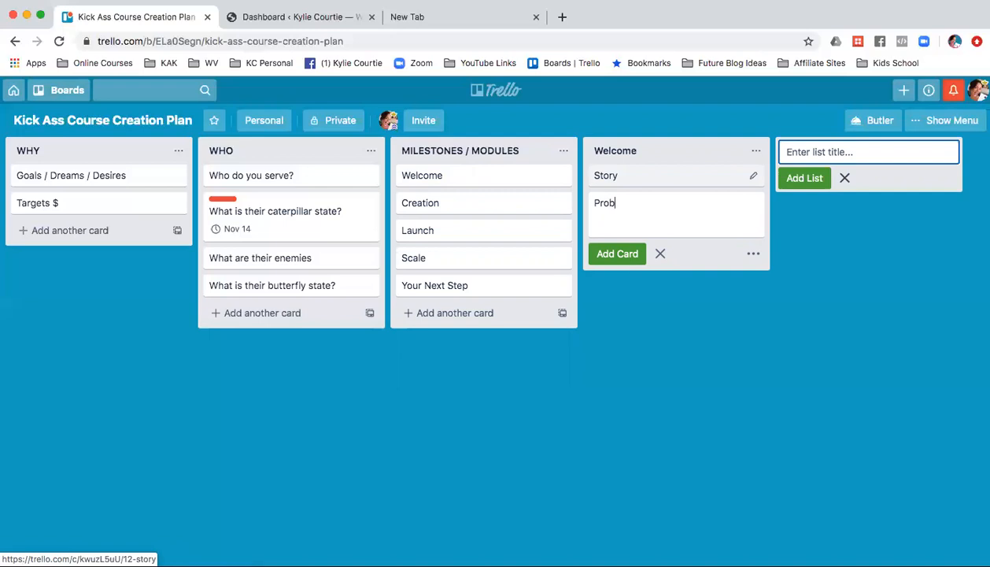
text(lem)
key(Return)
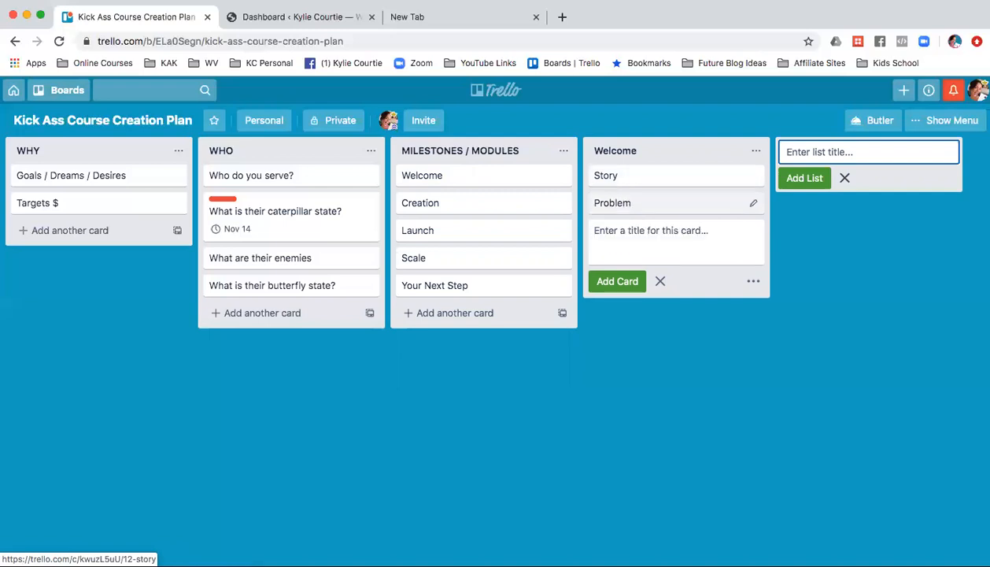
text(Mindset)
key(Return)
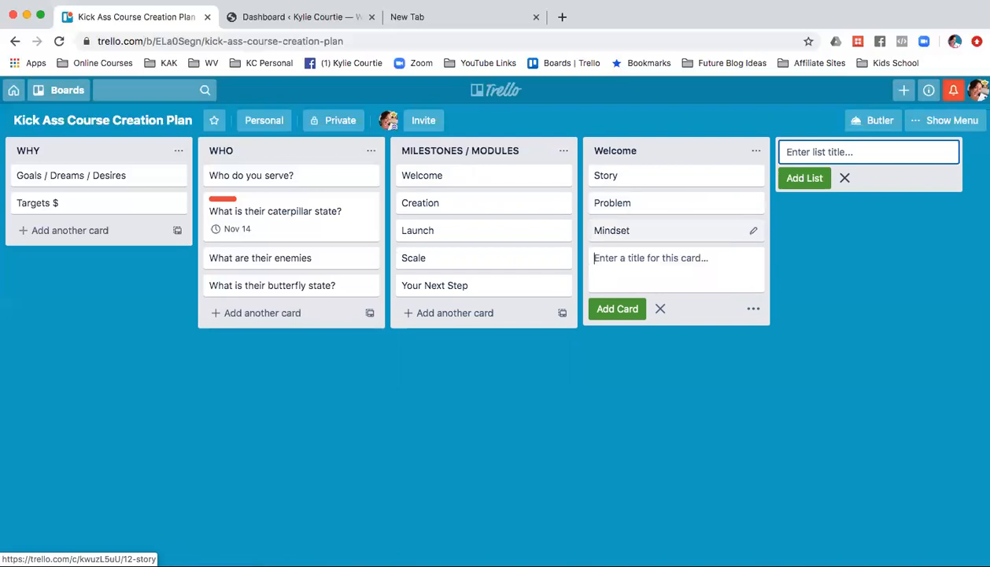
- Add a card titled "Goals / Whats Possible" to the Welcome list
text(Gola)
key(BackSpace)
key(BackSpace)
text(als )
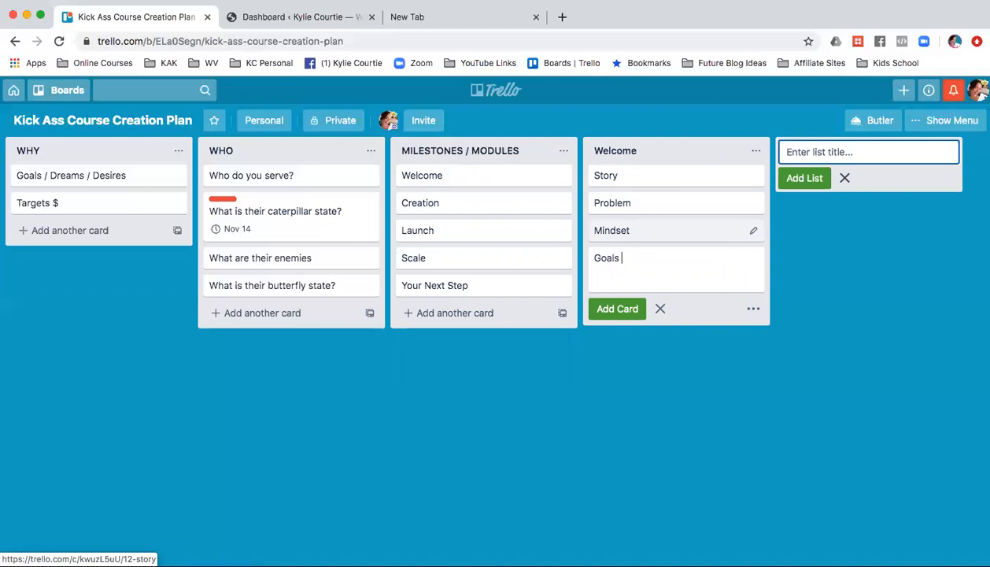
text(/ Whats Possible)
key(Return)
- Add a card titled "Industry $230B" to the Welcome list
text(Ind)
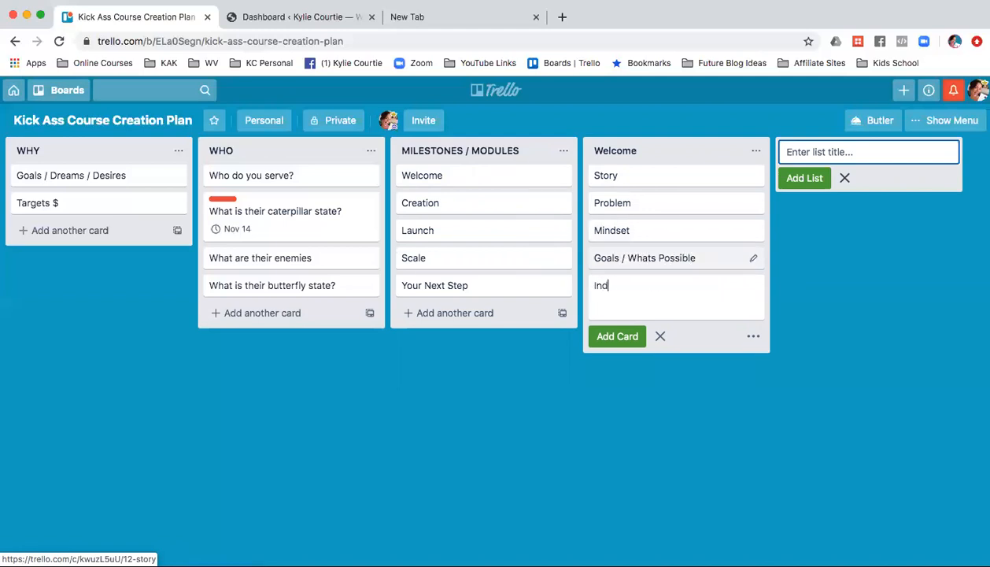
text(ucsty )
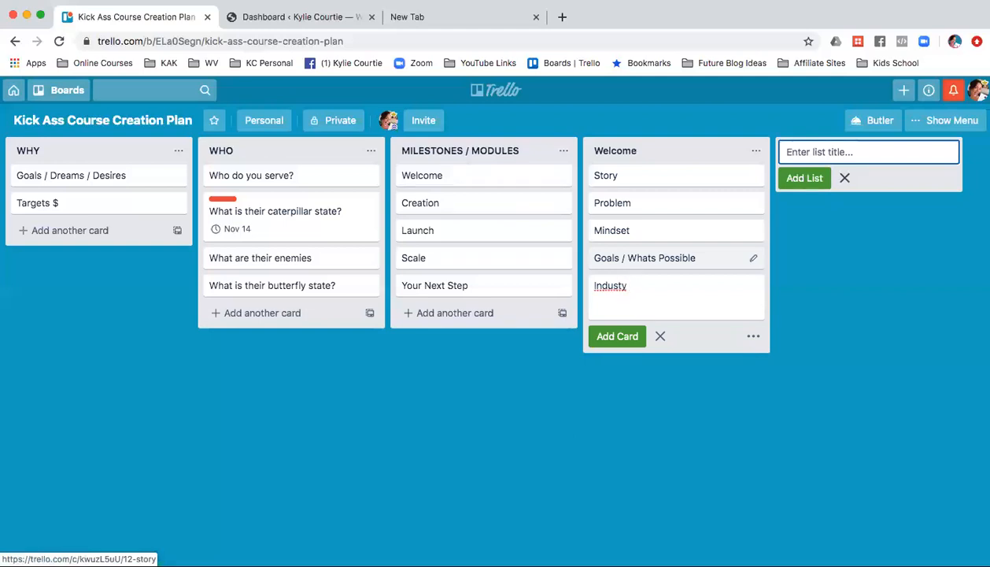
text($230B)
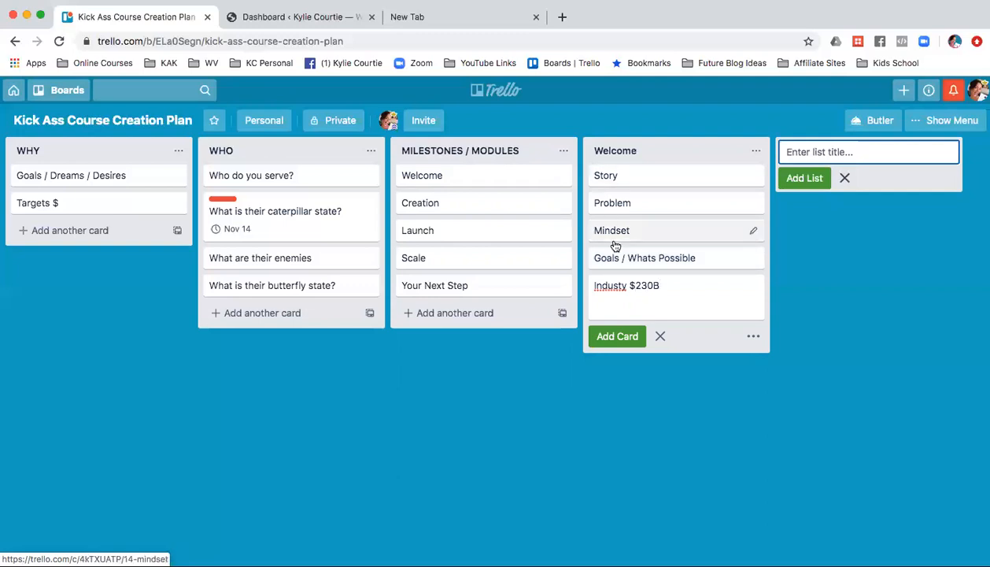
click(622, 285)
text(r)
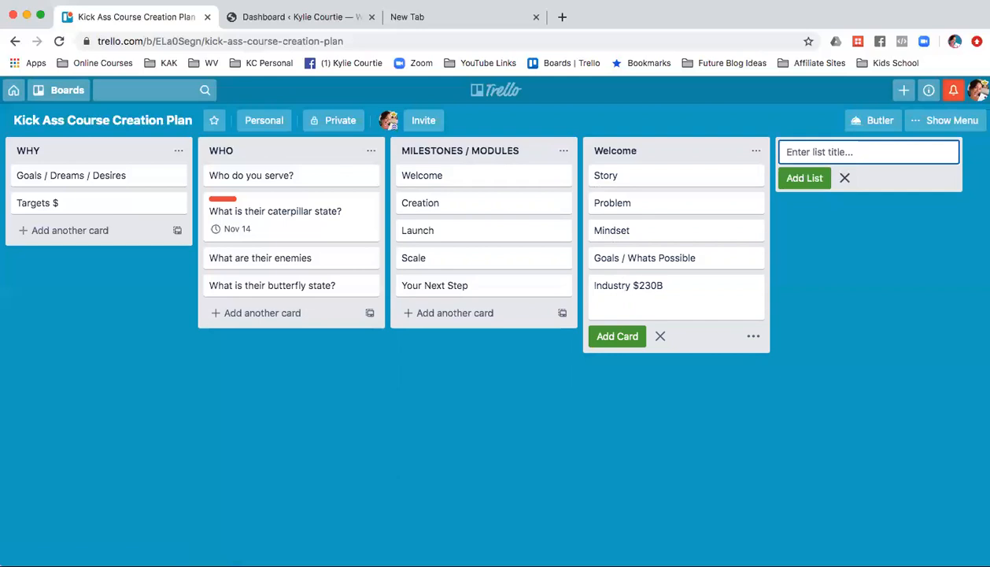
key(Return)
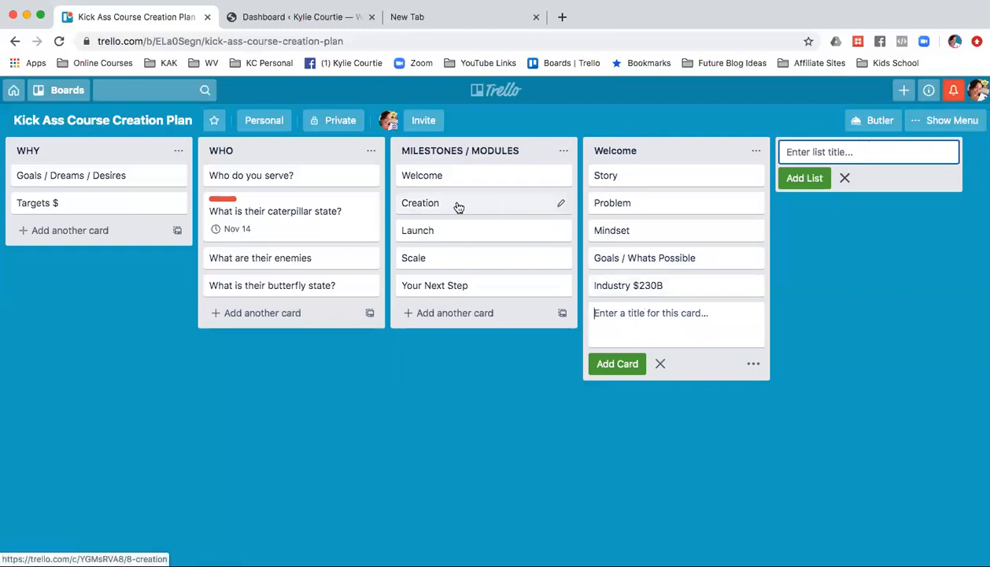
- Add a list titled "#2 Creation" after the Welcome list
text(Creato)
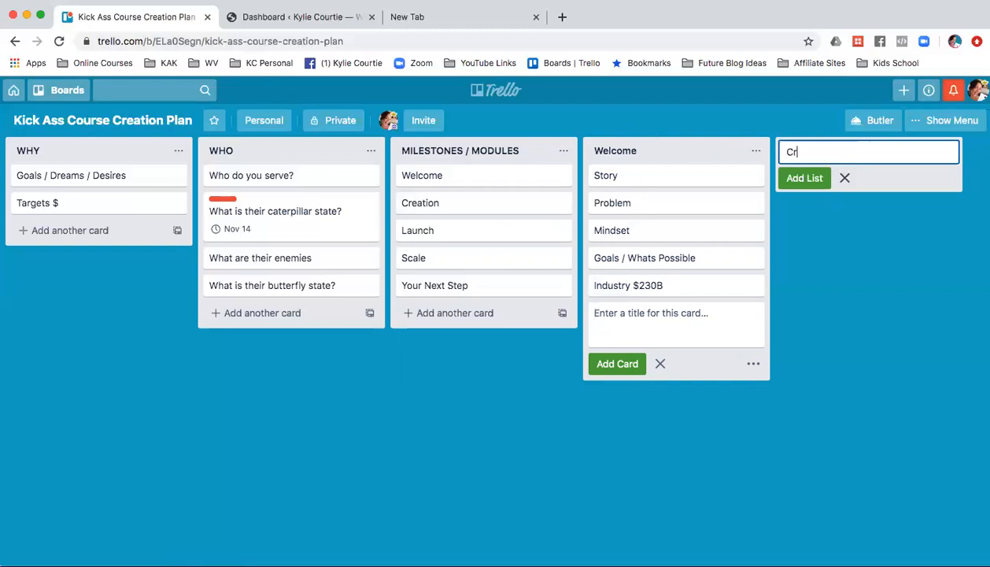
key(BackSpace)
text(ion)
key(BackSpace)
key(BackSpace)
key(BackSpace)
text(ion)
key(Left)
key(Left)
key(Left)
key(Left)
key(Left)
key(Left)
text(#2)
key(Return)
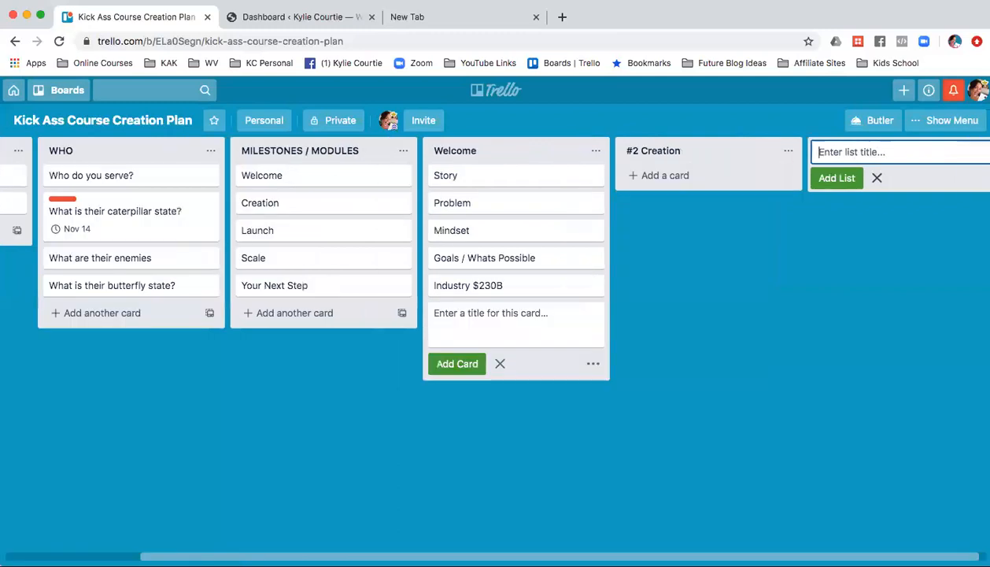
- Rename the Welcome list as "#1 Welcome"
click(596, 153)
click(468, 151)
click(435, 150)
text(#1)
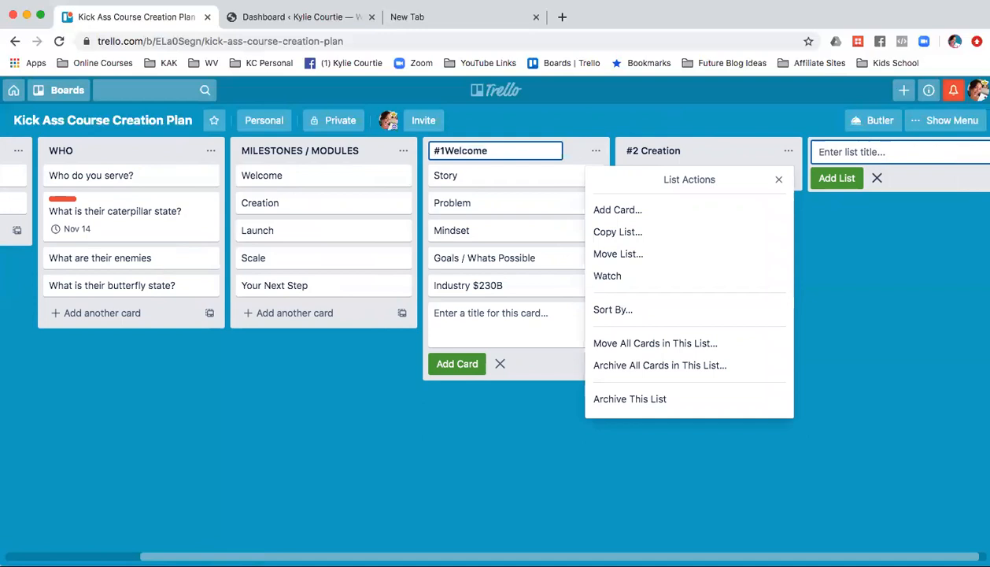
key(Return)
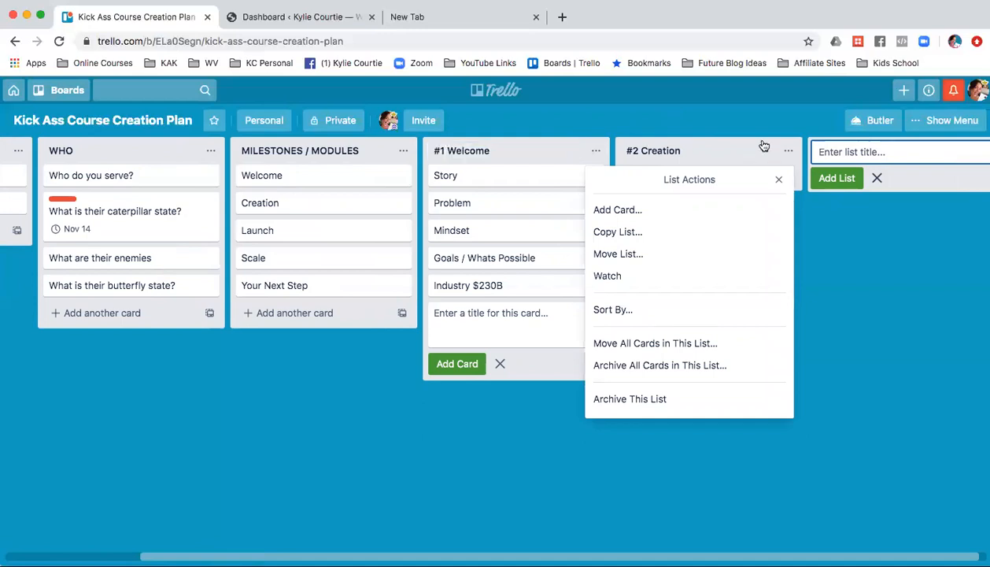
click(724, 158)
click(832, 241)
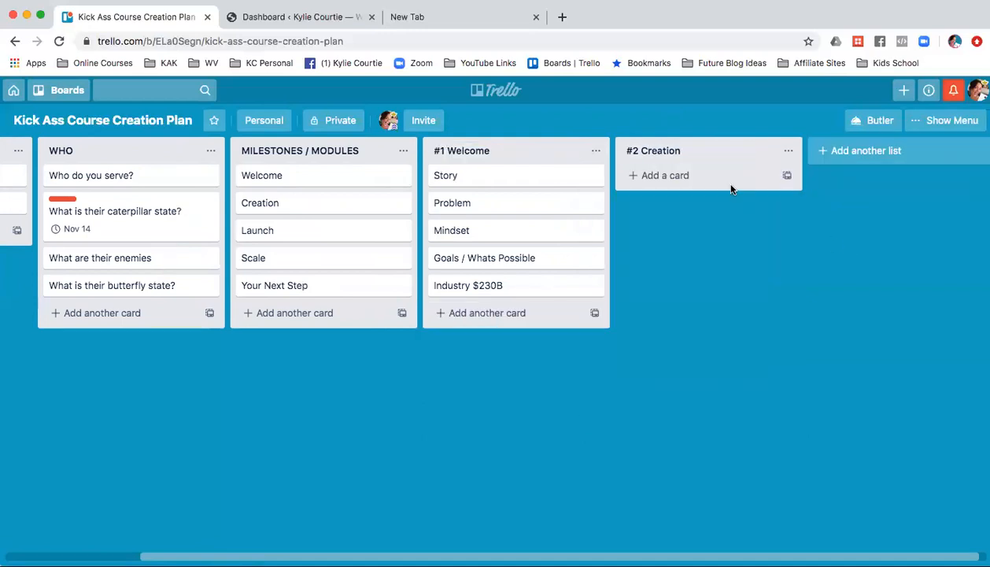
- Add the cards "Why" and "Walk Away From the Stress!" to the #2 Creation list
click(668, 179)
text(Why)
key(Return)
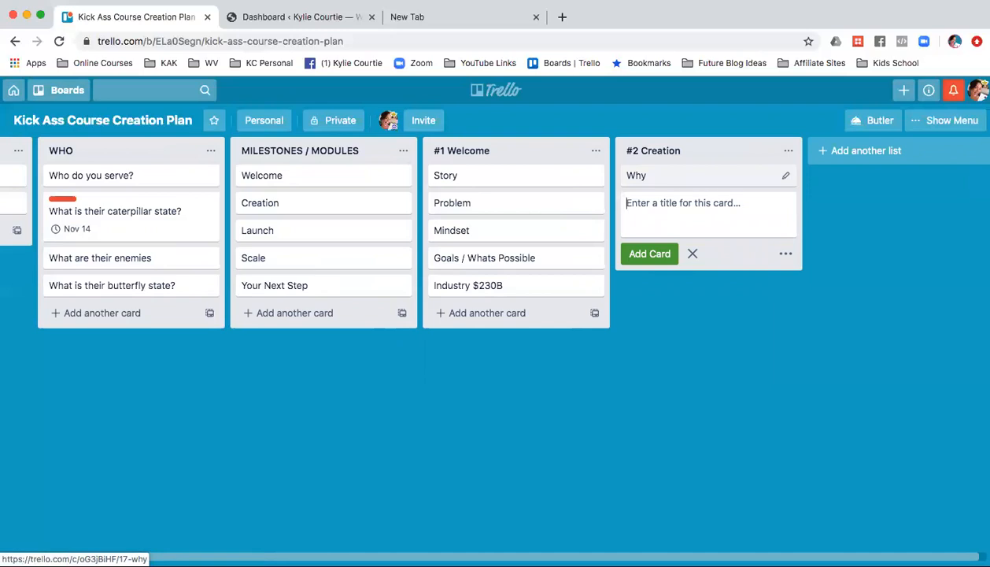
text(Walk Awa)
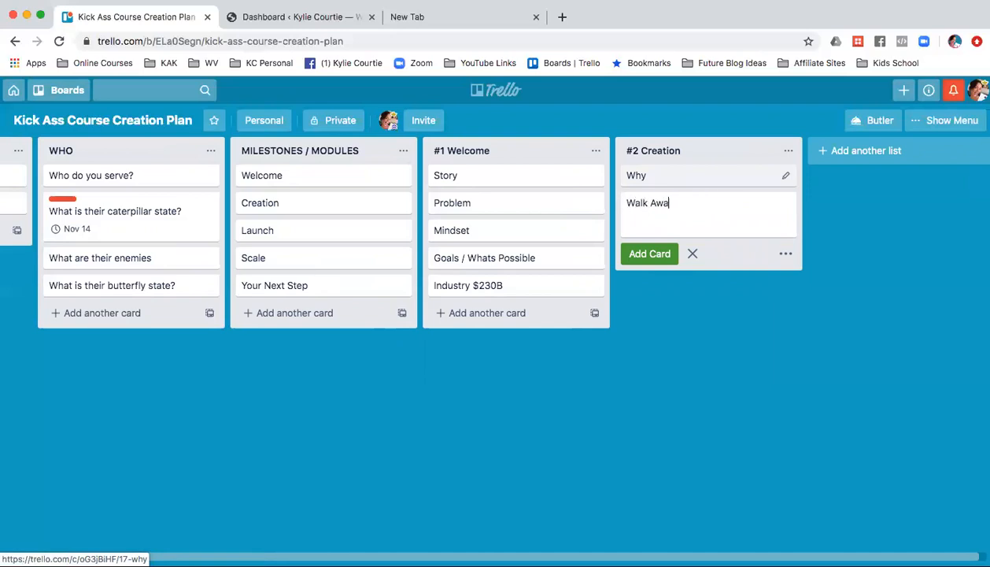
text(y From the Stress!)
key(Return)
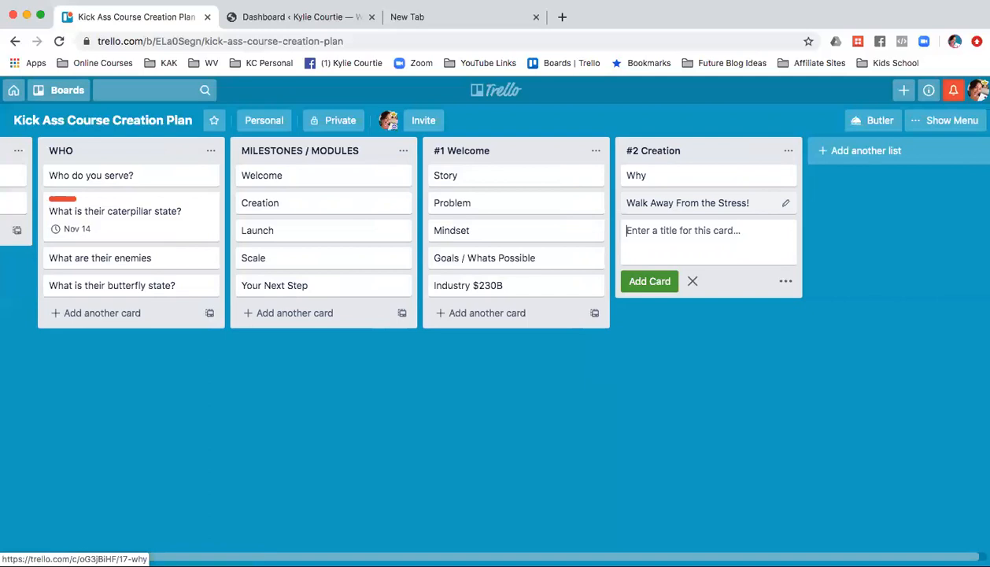
- Add the cards "Your Genius Gift" and "Who" to the #2 Creation list
text(Your Genius Gi)
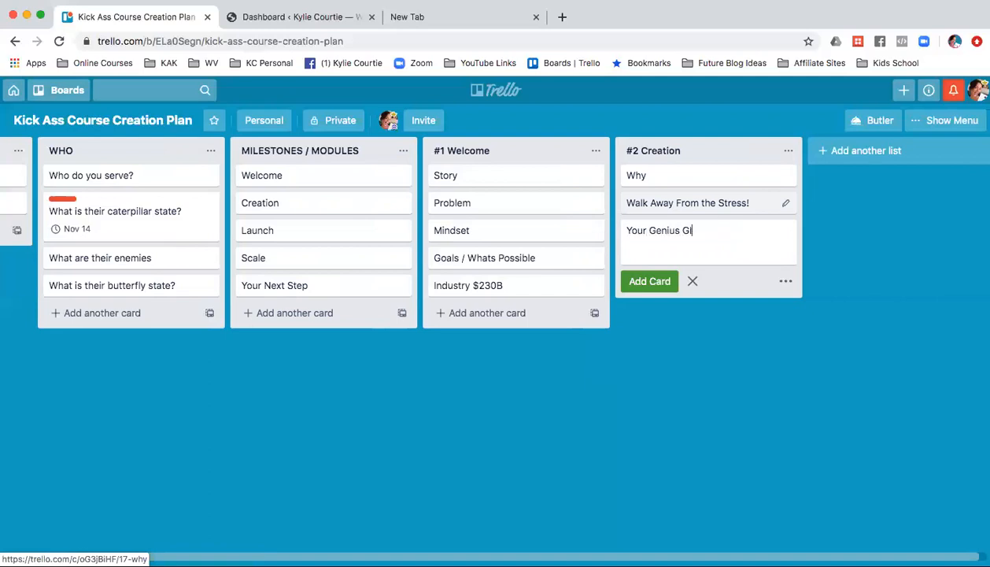
text(ft)
key(Return)
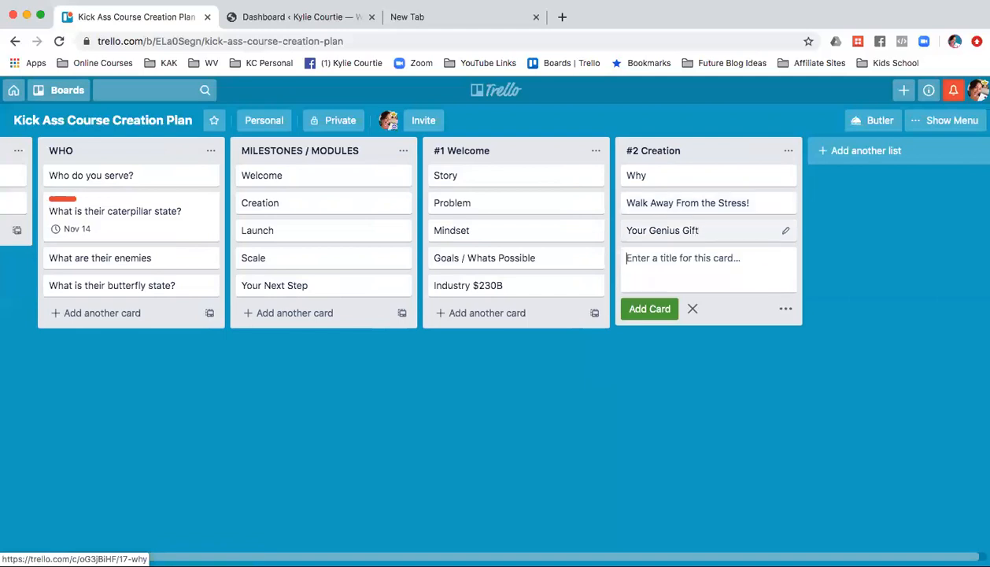
text(Who)
key(Return)
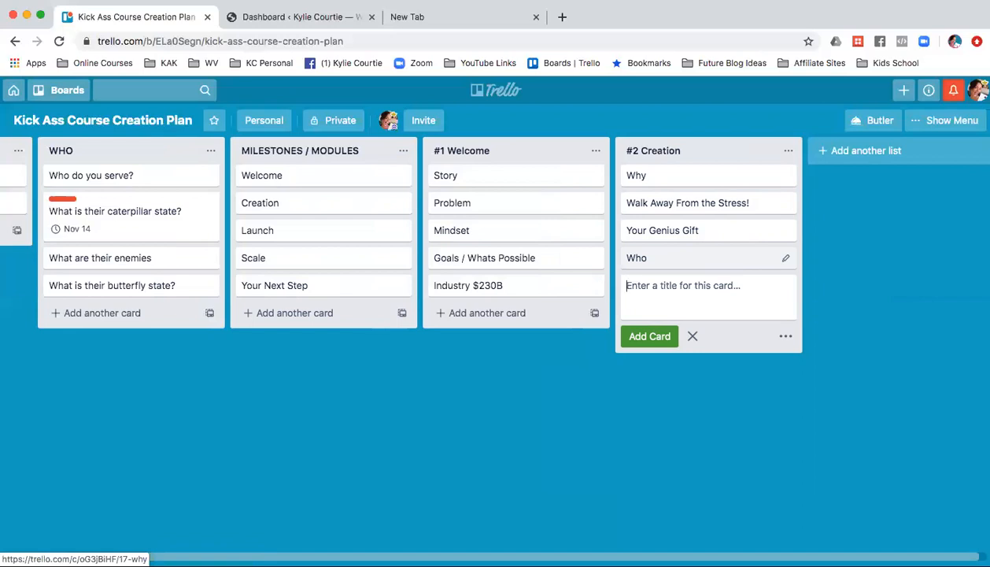
- Add the cards "What" and "Your Course Creation Plan" to the #2 Creation list
text(What)
key(Return)
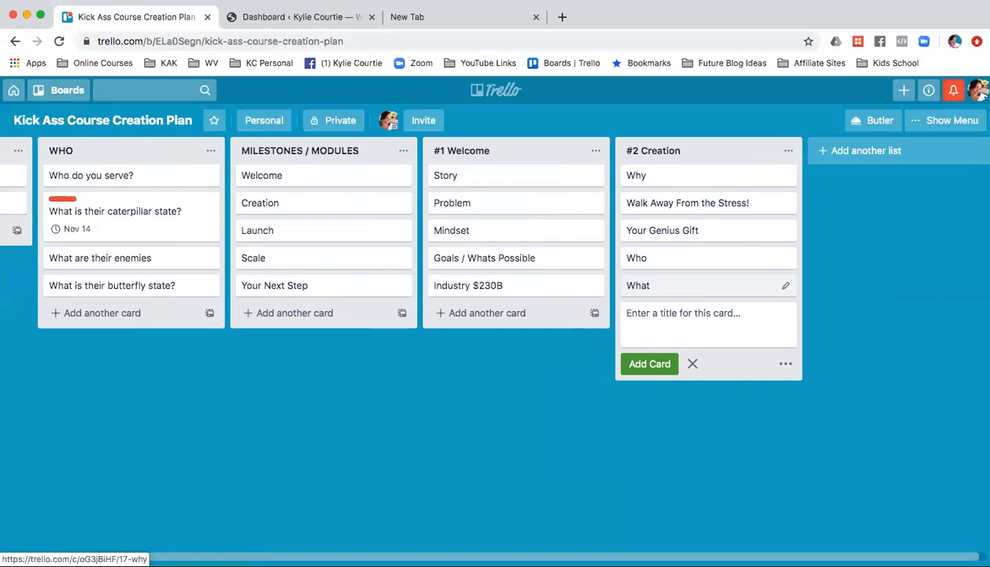
text(Your Course Creation Pla)
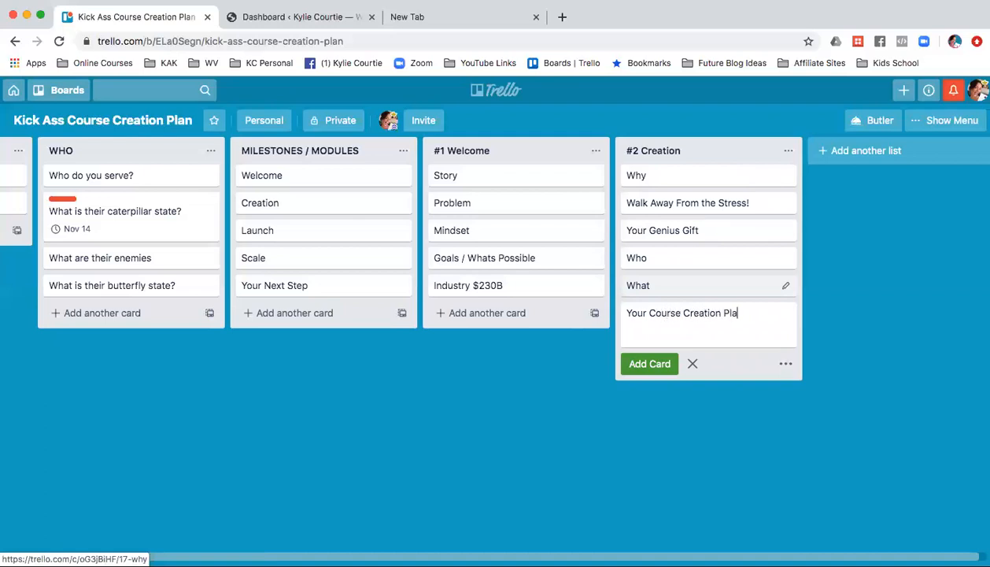
text(n)
key(Return)
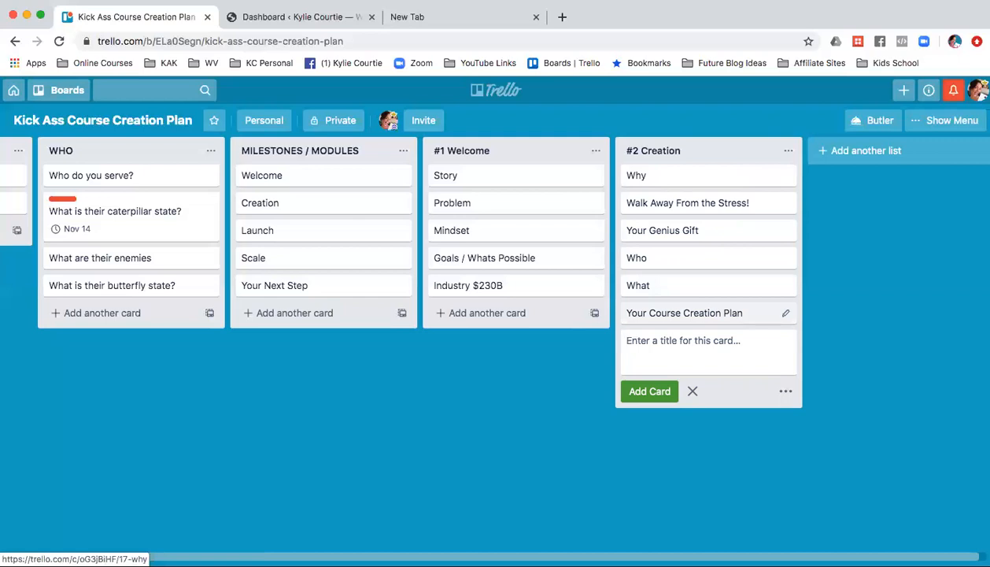
- Add a card titled "Intro" to the #1 Welcome list and move it above the Story card
scroll(709, 313, right, 1)
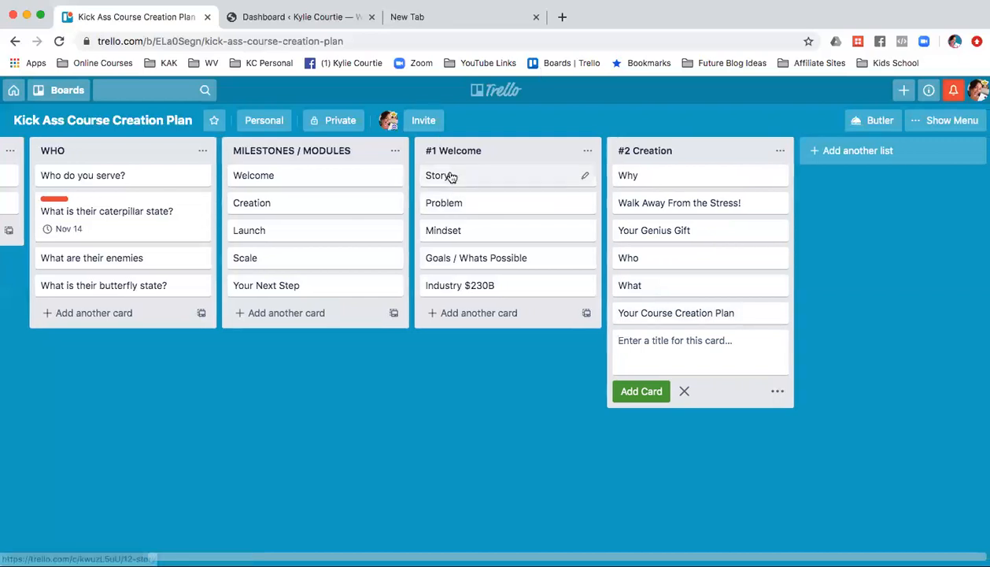
click(472, 313)
text(Intro)
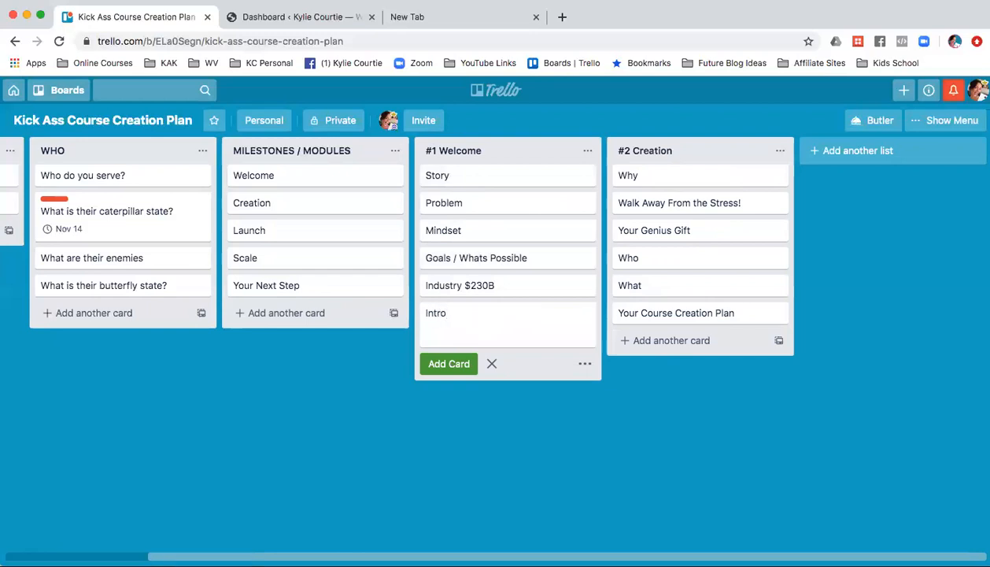
key(Return)
drag(443, 312, 442, 171)
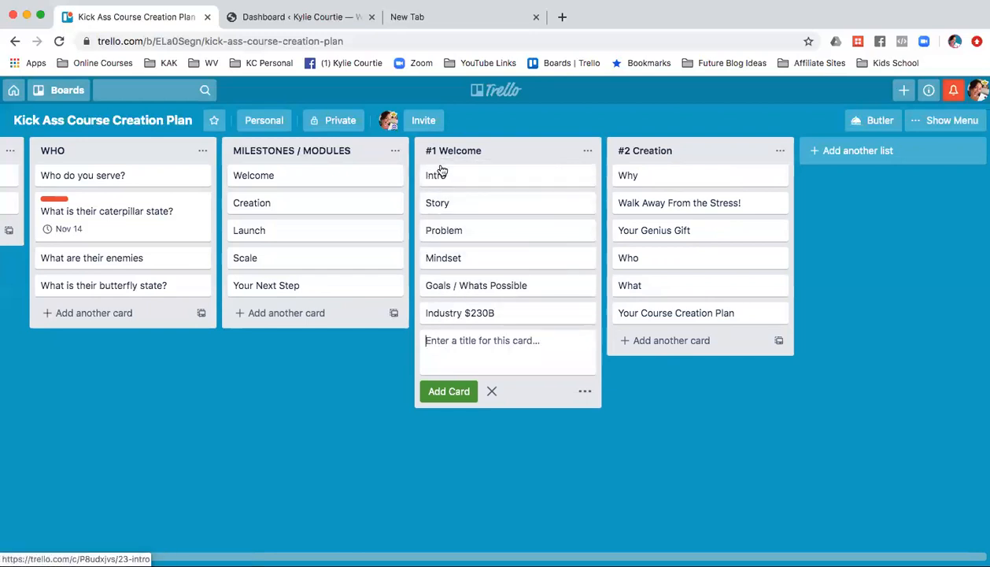
- Add a card titled "Outro" at the end of the #1 Welcome list
text(OUt)
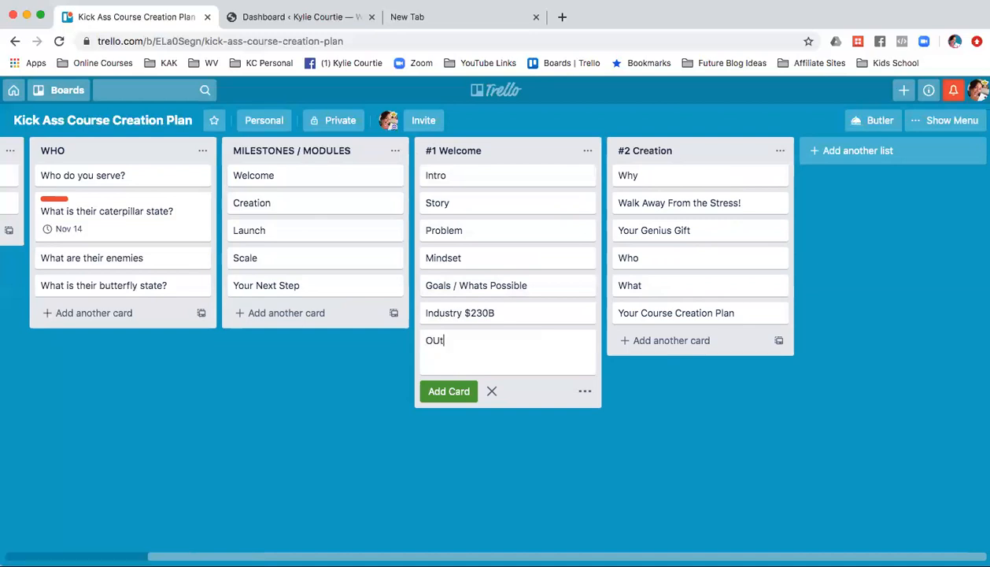
key(BackSpace)
key(BackSpace)
text(u)
key(BackSpace)
text(utro)
key(Return)
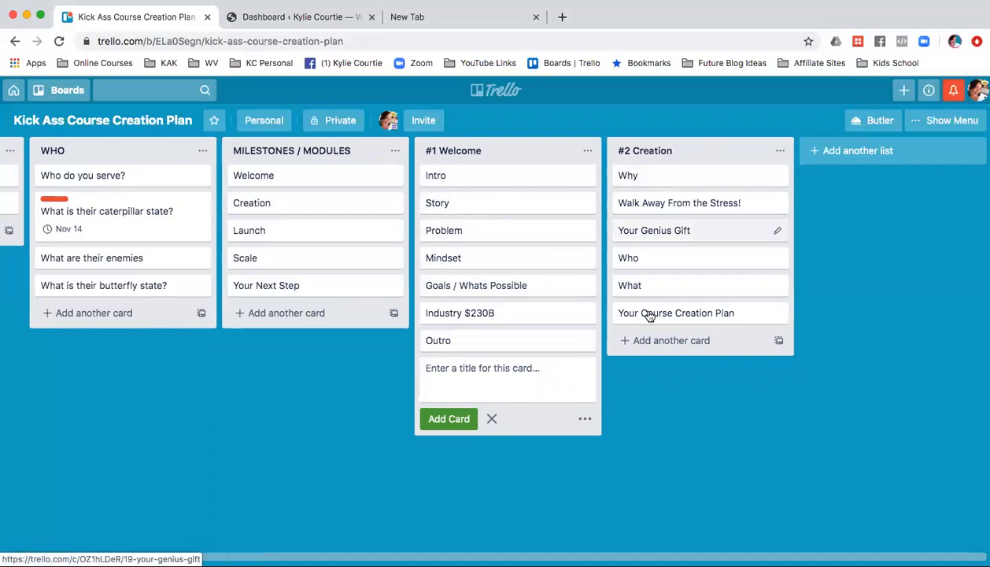
- Add the cards "Intro" and "Outro" to the #2 Creation list and move Intro above the Why card
click(654, 341)
text(Intro)
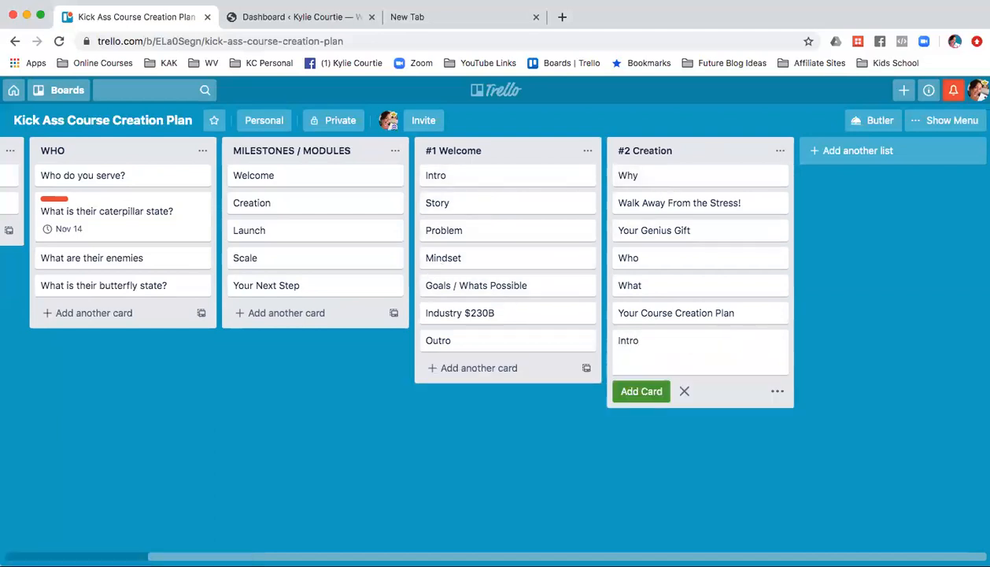
key(Return)
text(Outro)
key(Return)
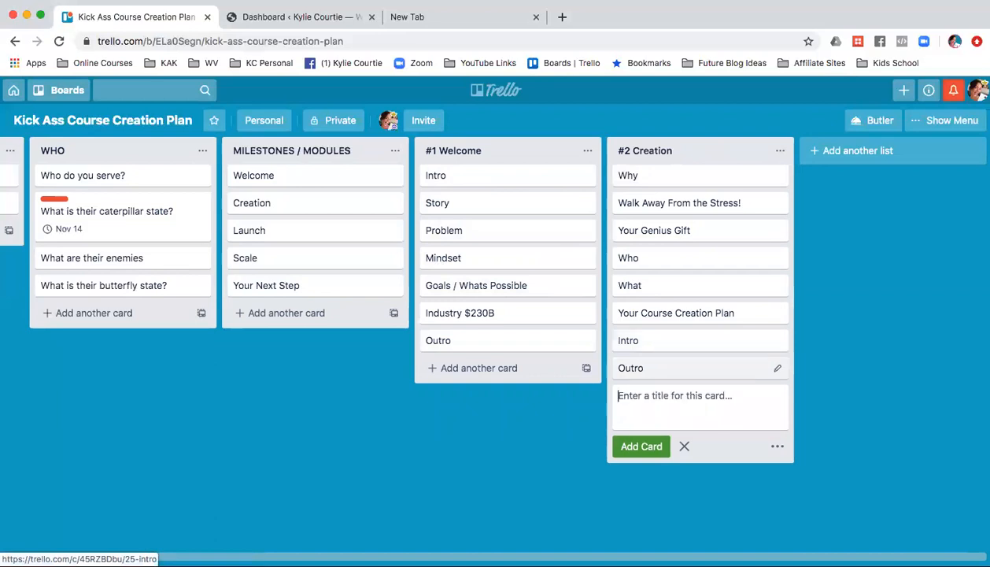
drag(649, 330, 646, 176)
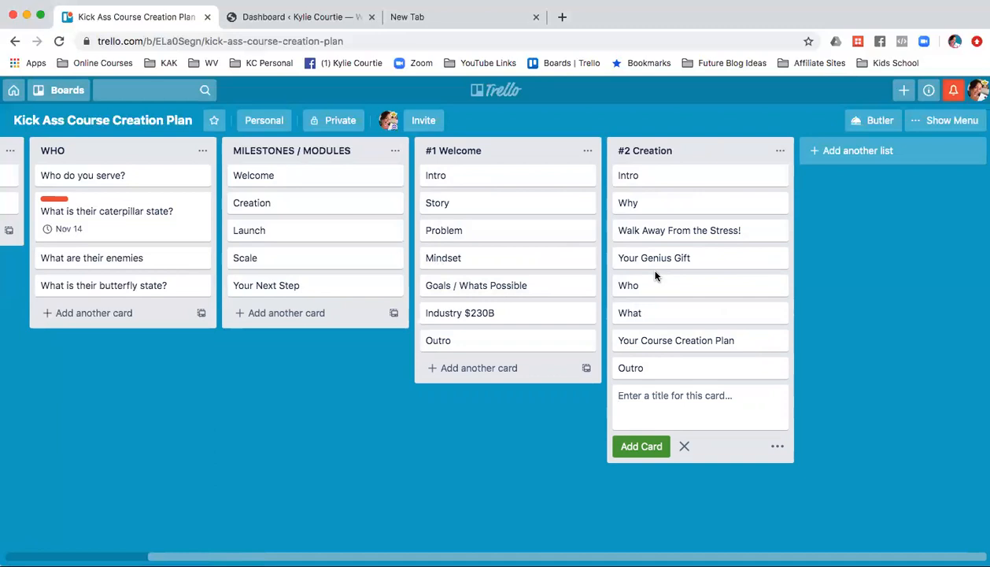
- Add a list titled "Launch Planning Week" after the #2 Creation list
click(854, 151)
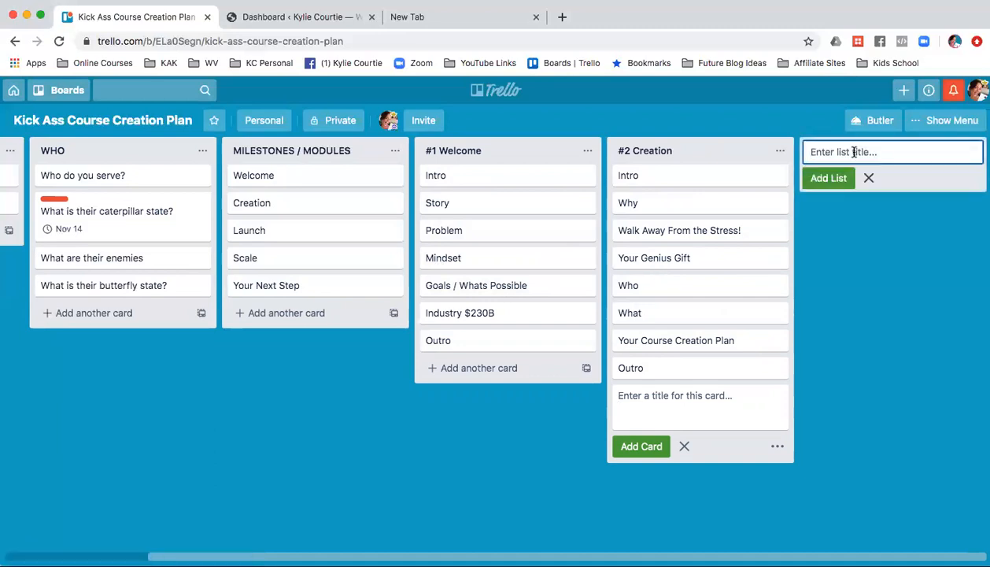
text(Planning Week)
click(811, 151)
text(Lead)
key(BackSpace)
key(BackSpace)
key(BackSpace)
text(aunch)
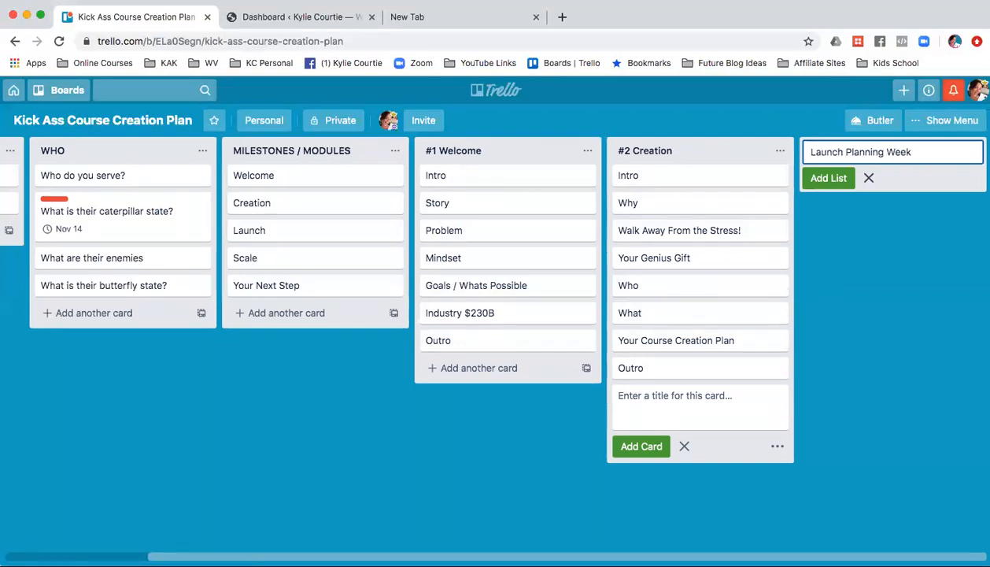
key(Return)
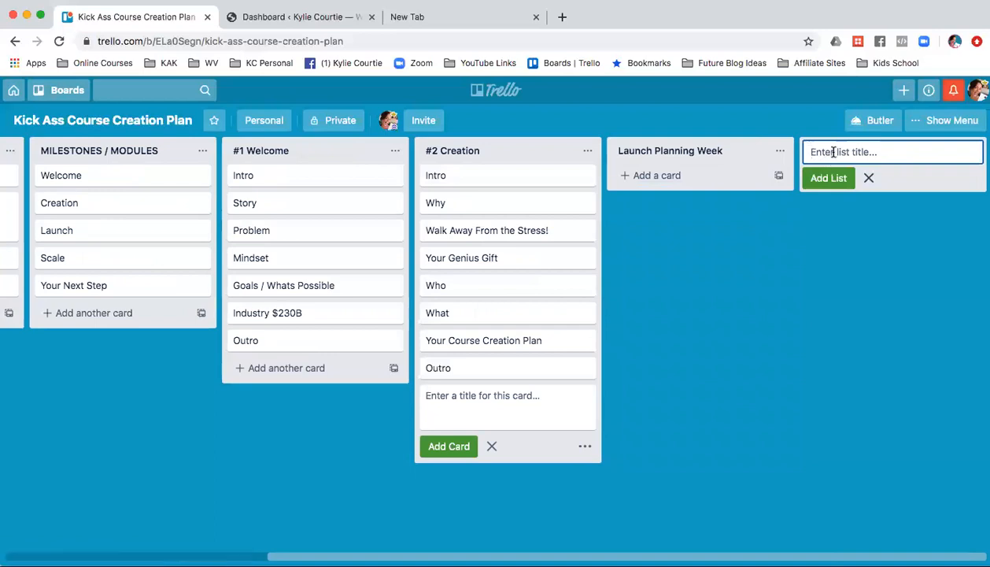
- Add the lists "Launch Week 1 - VALUE" and "Launch Week 2 - VALUE & Link" after Launch Planning Week
text(Launch)
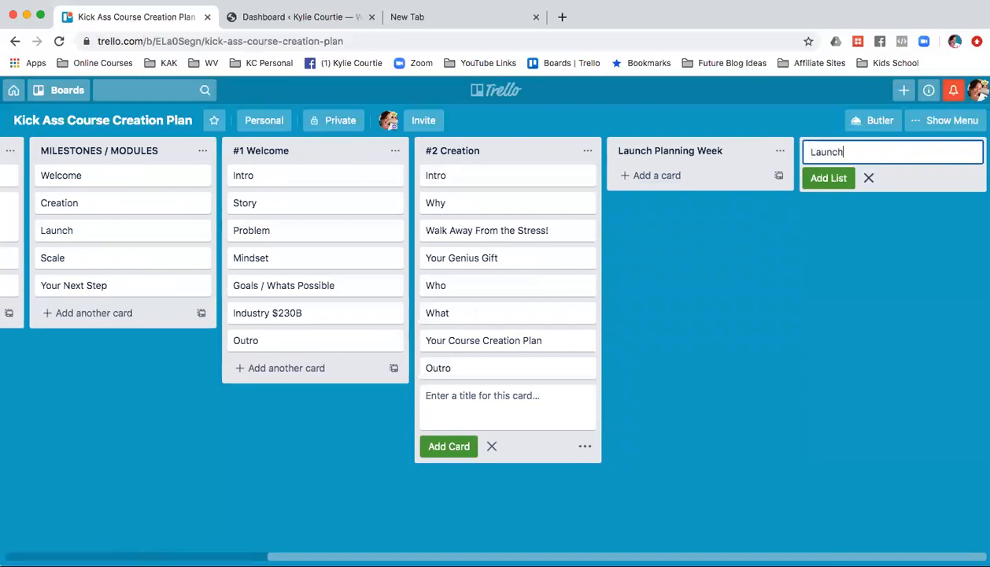
text( Week 1 - VALUE)
key(Return)
text(Launch Week 2 - V)
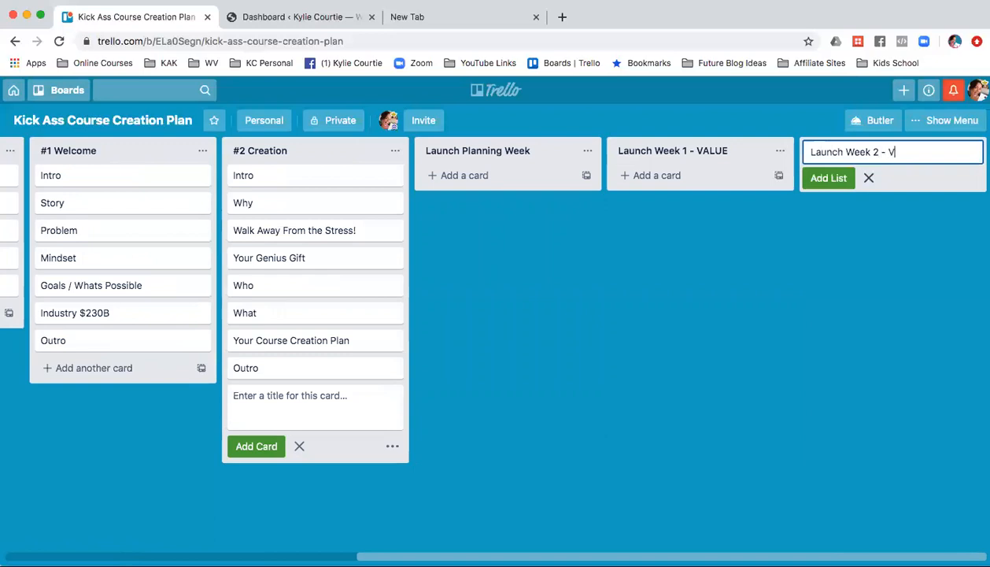
text(ALUE & Link)
key(Return)
- Add the lists "Launch Week 3 - VALUE & OFFER" and "Challenge / Masterclass" at the end of the board
text(Lau)
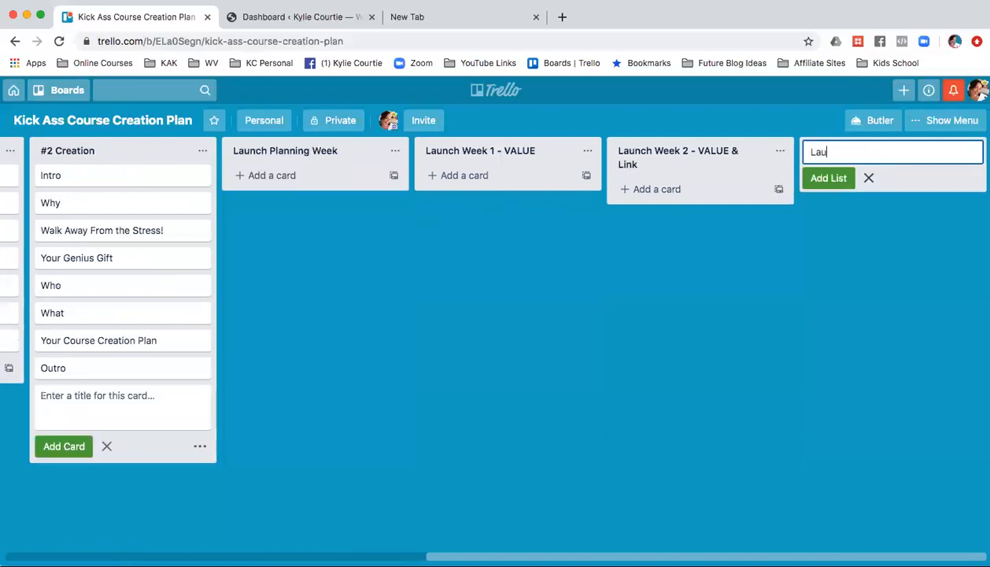
text(nch Week 3 - VALUE & OFFER)
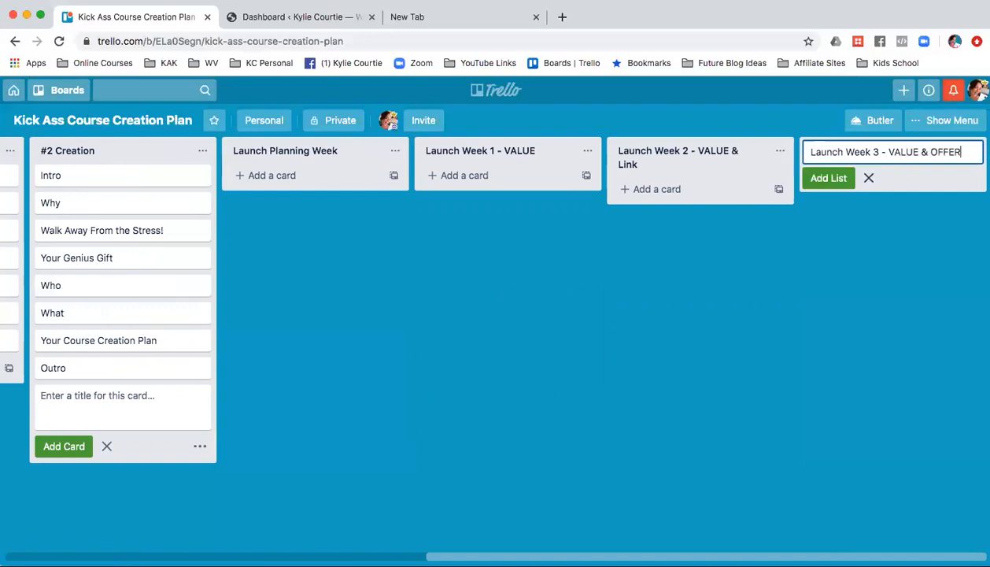
key(Return)
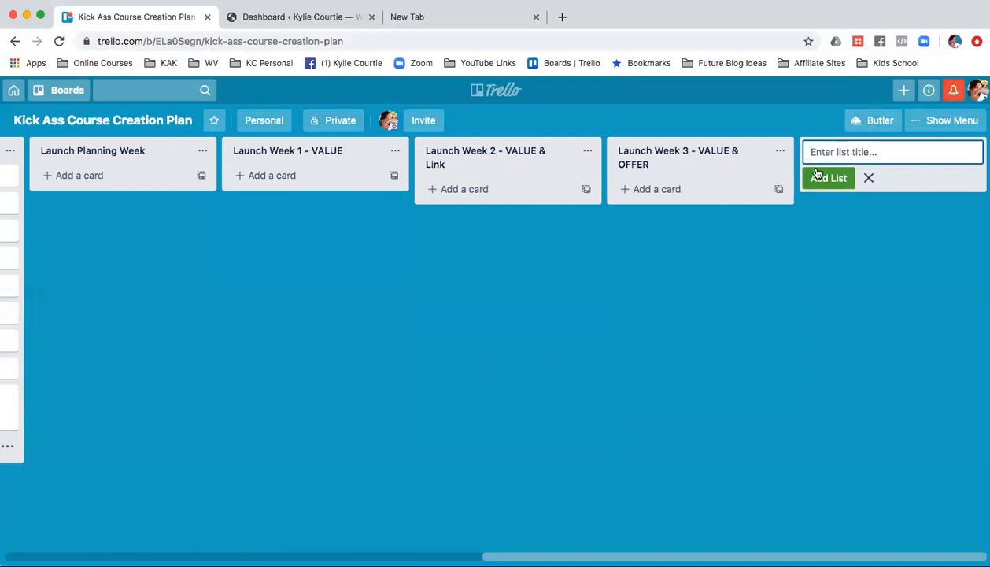
text(Challe)
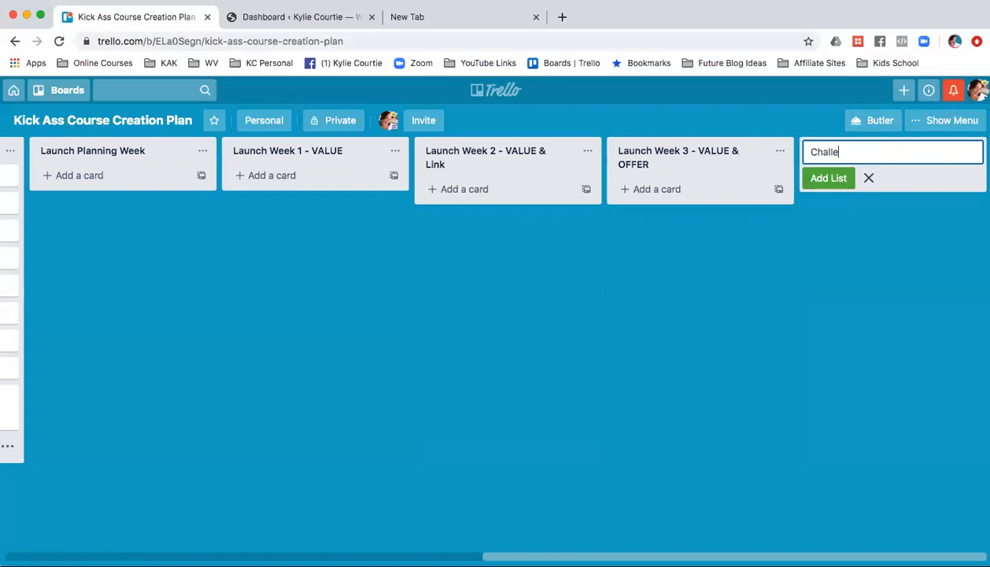
text(nge / Masterclass)
key(Return)
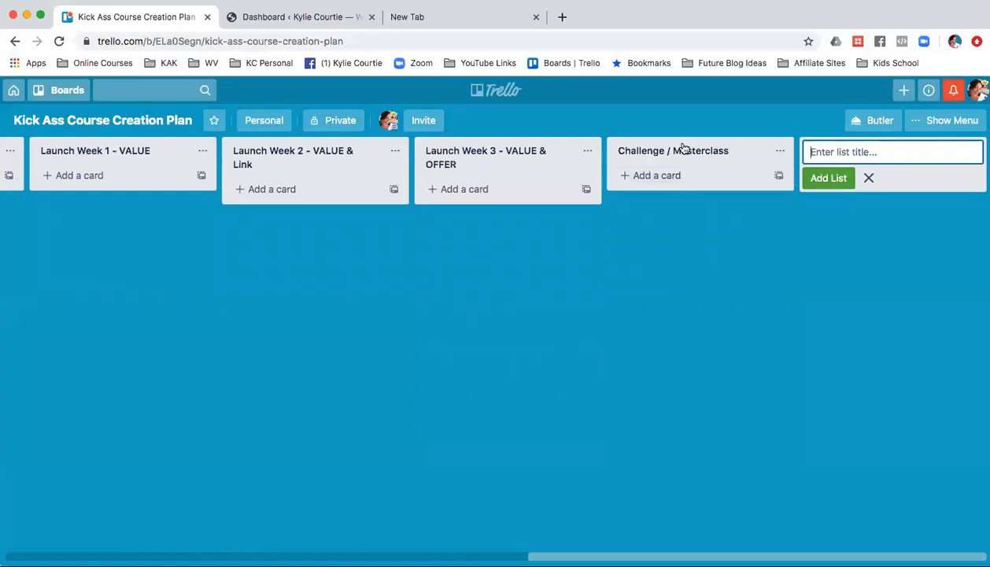
- Add the cards "Group" and "Worksheets" to the Challenge / Masterclass list
click(646, 181)
text(Group)
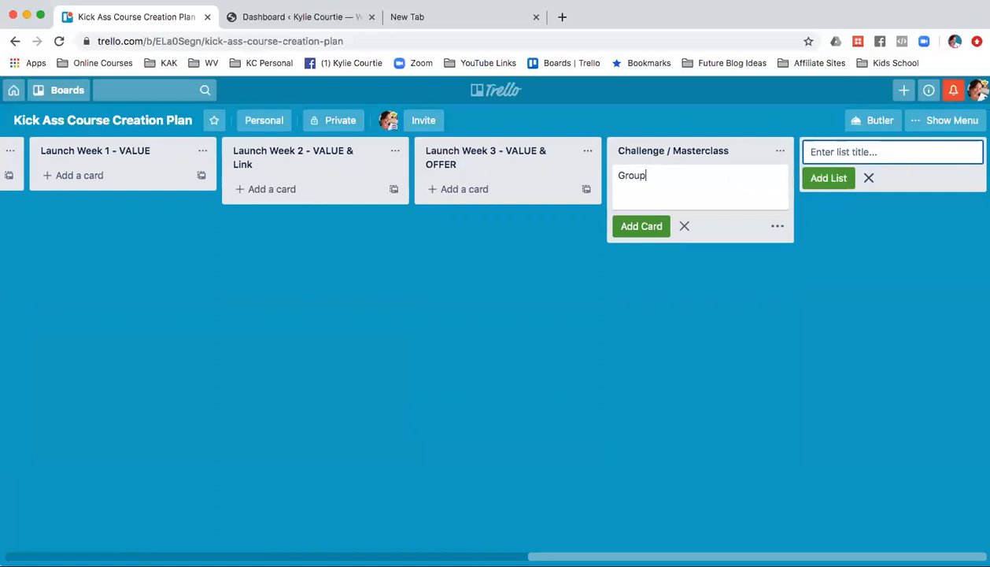
key(Return)
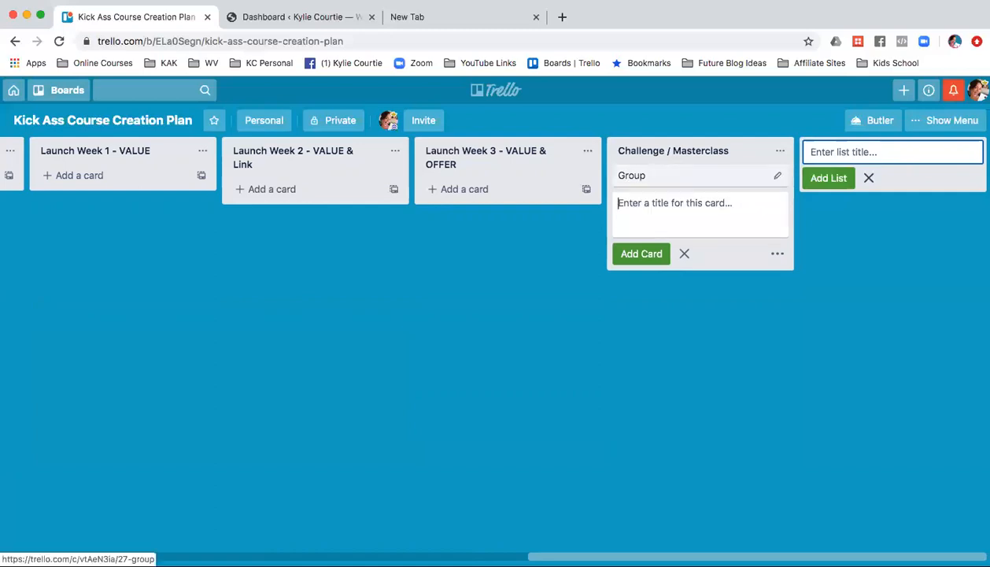
text(WORK)
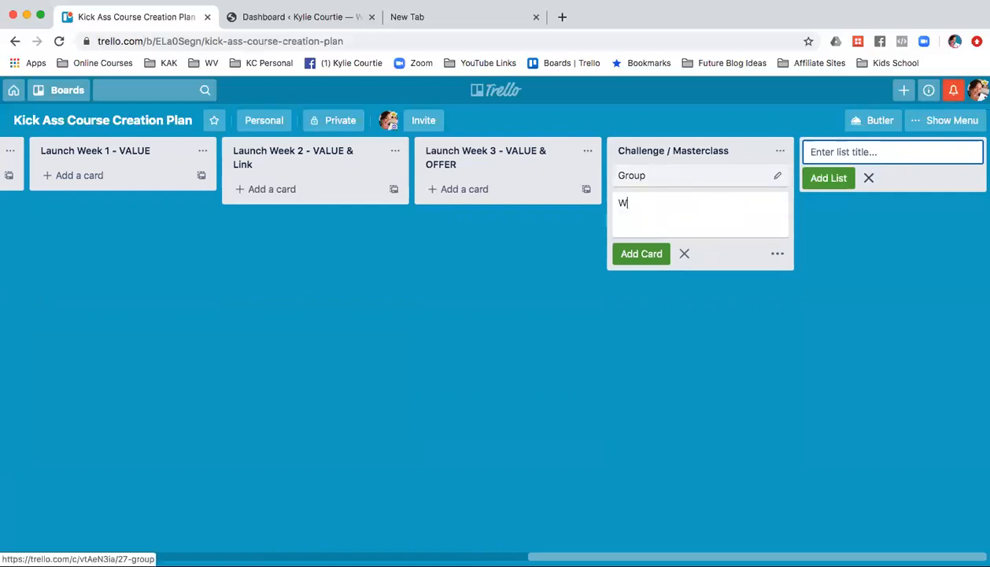
key(BackSpace)
key(BackSpace)
key(BackSpace)
text(orksheets)
key(Return)
- Add the cards "Event" and "Cover Image" to the Challenge / Masterclass list
text(Event)
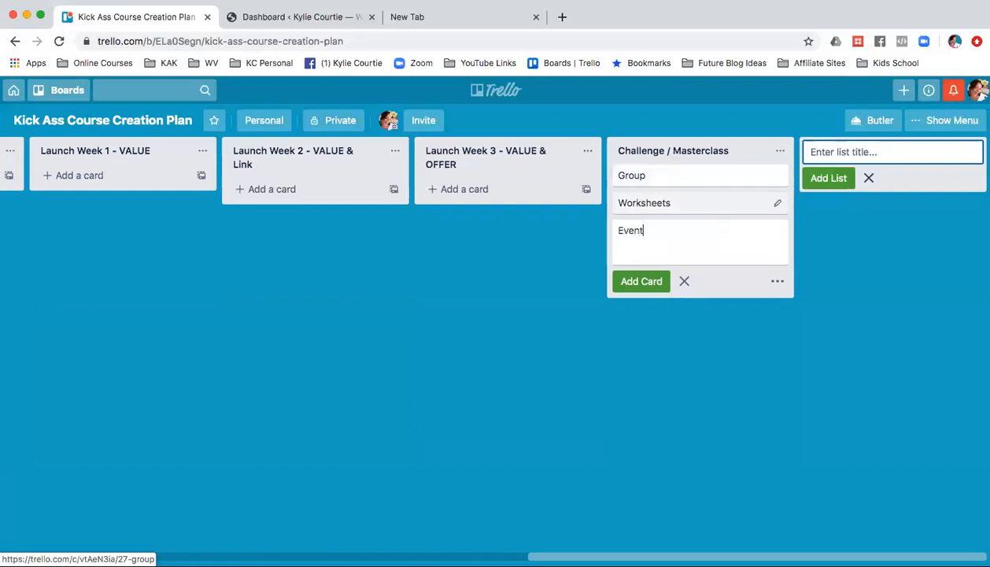
key(Return)
text(Cover Image)
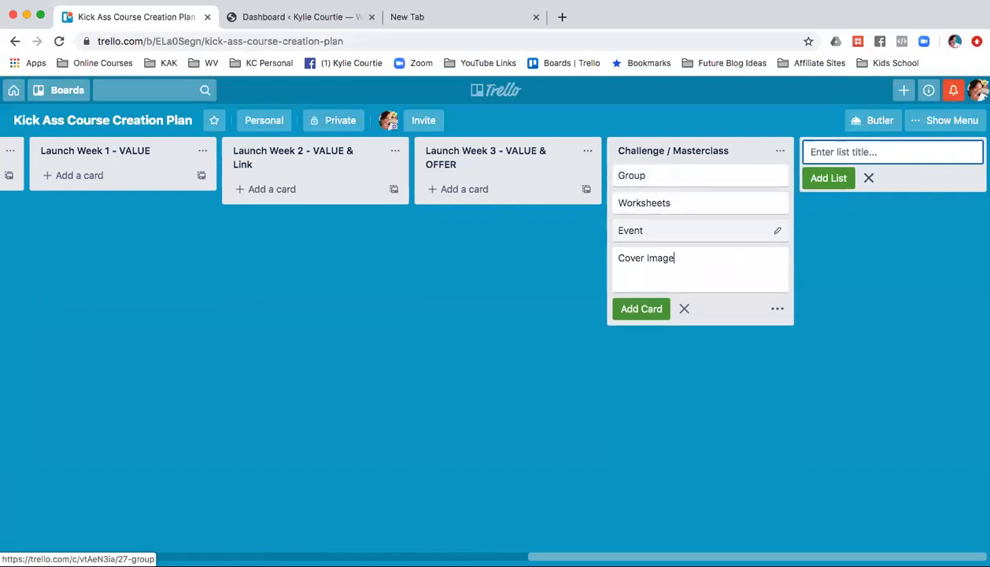
key(Return)
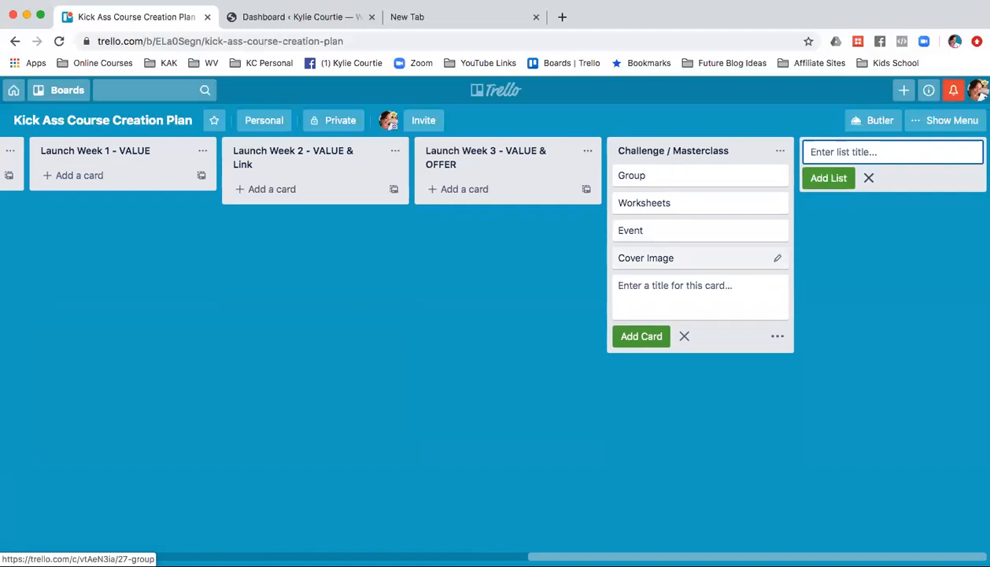
- Add the cards "PMs" and "Emails" below Cover Image in the Challenge / Masterclass list
text(S)
key(BackSpace)
text(O)
key(BackSpace)
text(Promo)
key(BackSpace)
key(BackSpace)
key(BackSpace)
key(BackSpace)
text(Ms)
key(Return)
text(Emails)
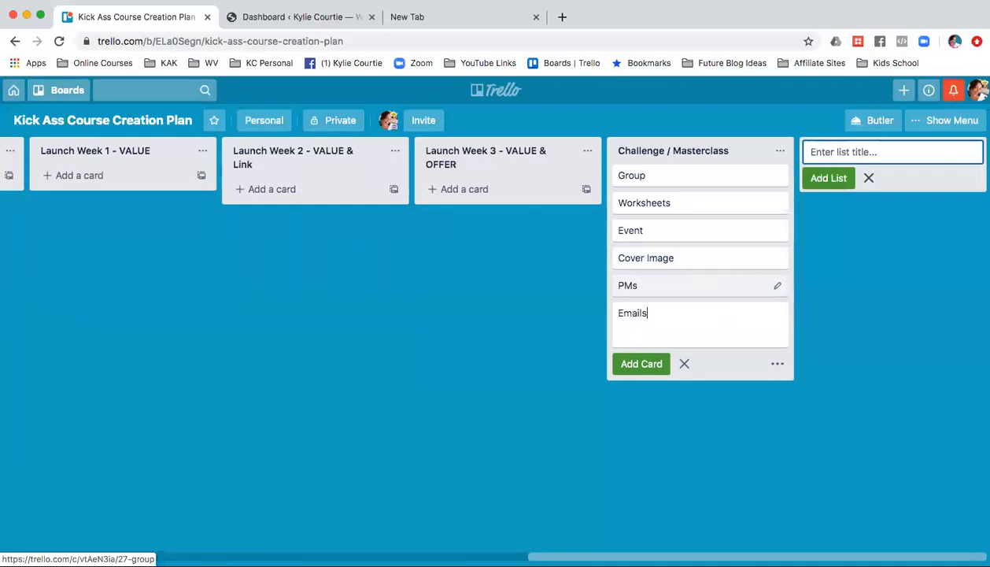
key(Return)
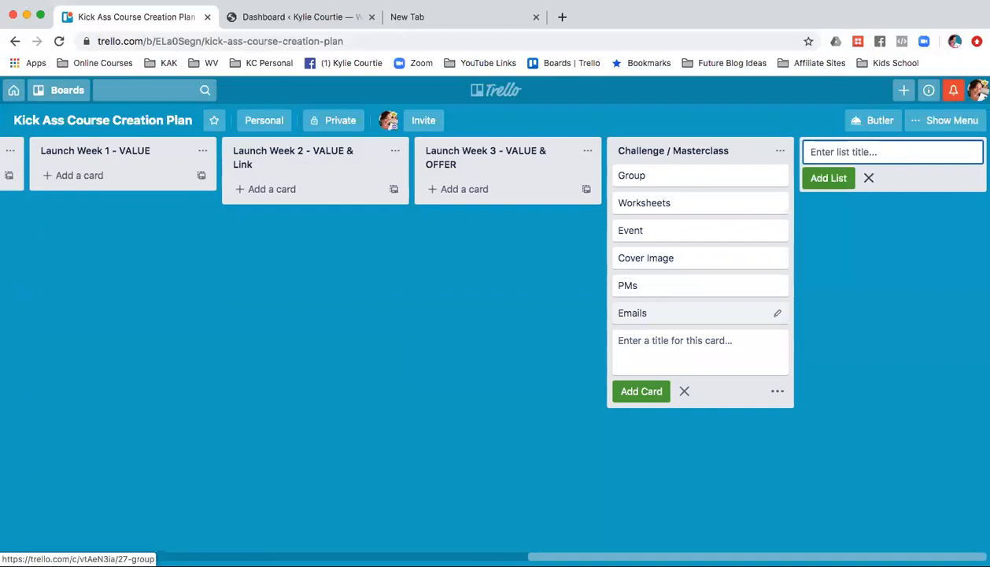
- View the Group card's description field and available card options, leaving the card unedited
click(680, 176)
click(385, 241)
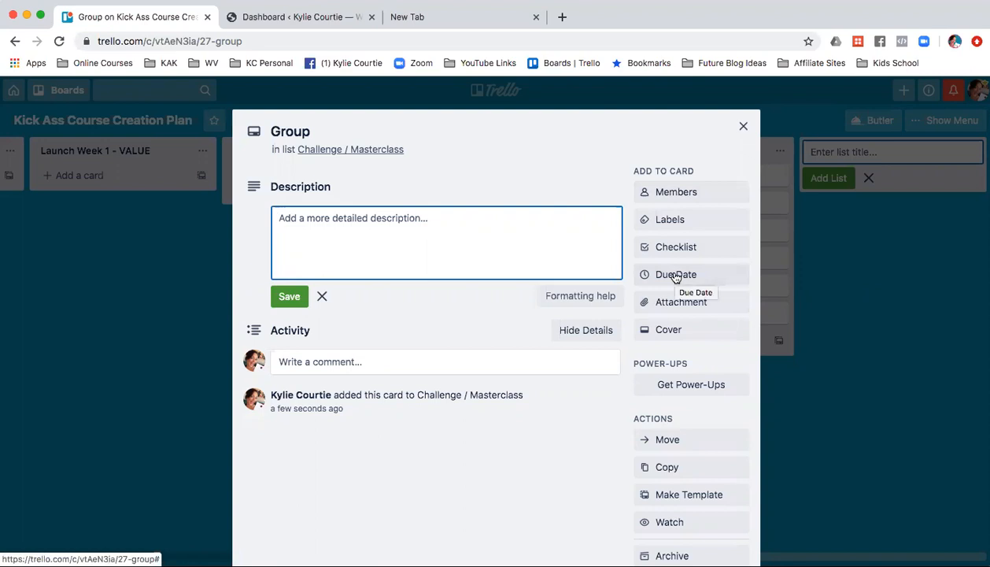
click(743, 126)
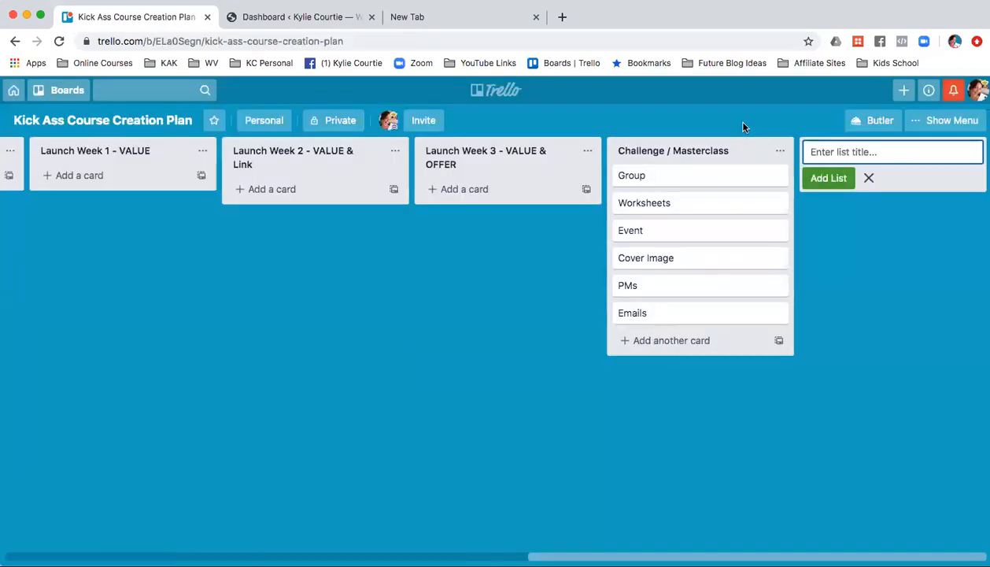
- Assign the green label to the Group card in the Challenge / Masterclass list and save it
click(775, 175)
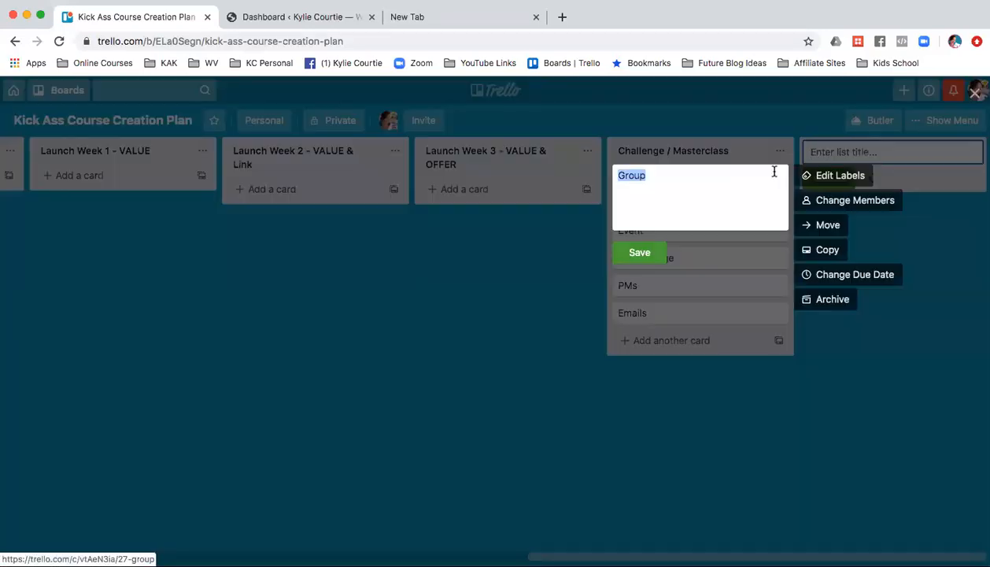
click(830, 177)
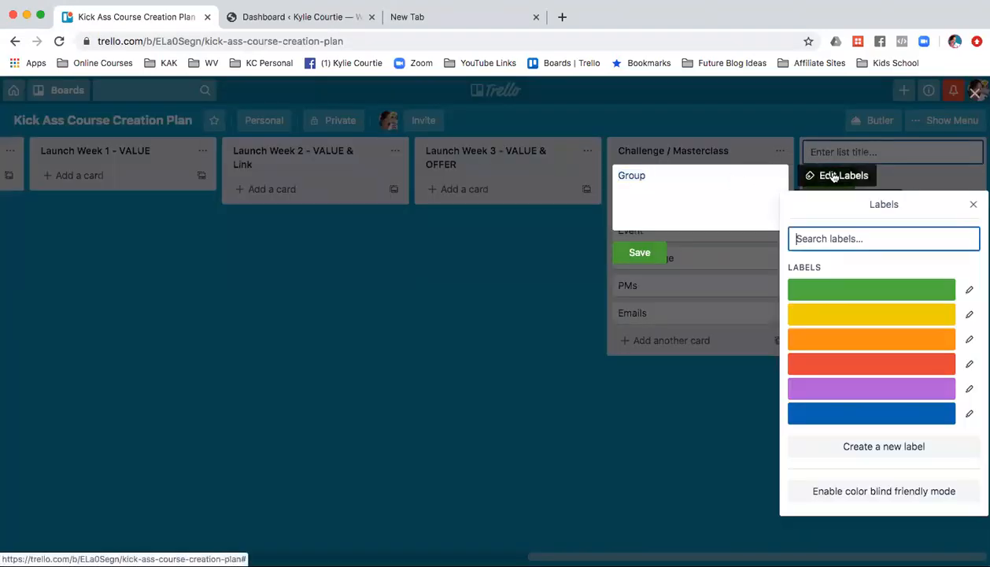
click(821, 285)
click(760, 110)
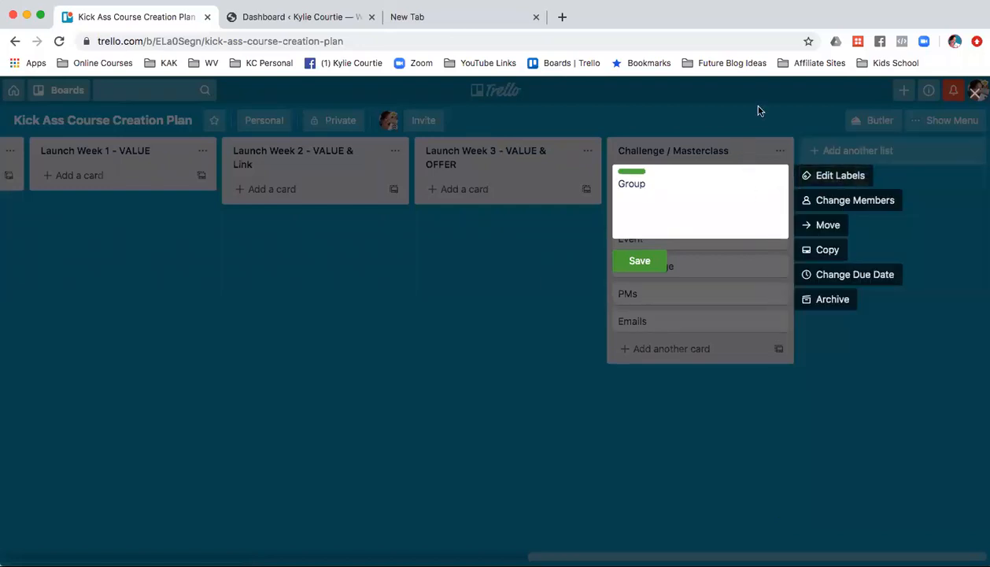
click(638, 260)
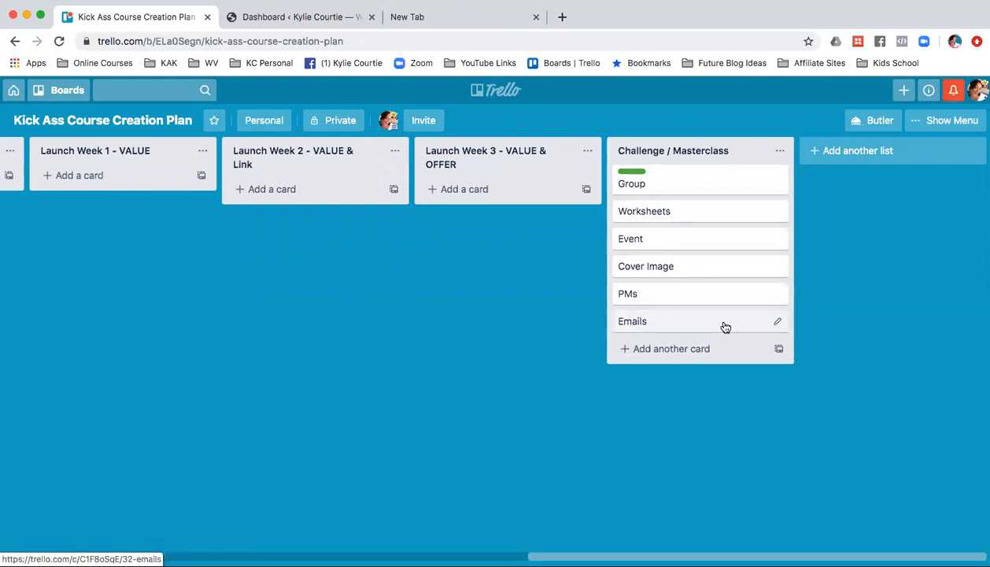
- Add the lists "COMPLETE!!!" and "PARKING LOT IDEAS" at the end of the board
click(829, 151)
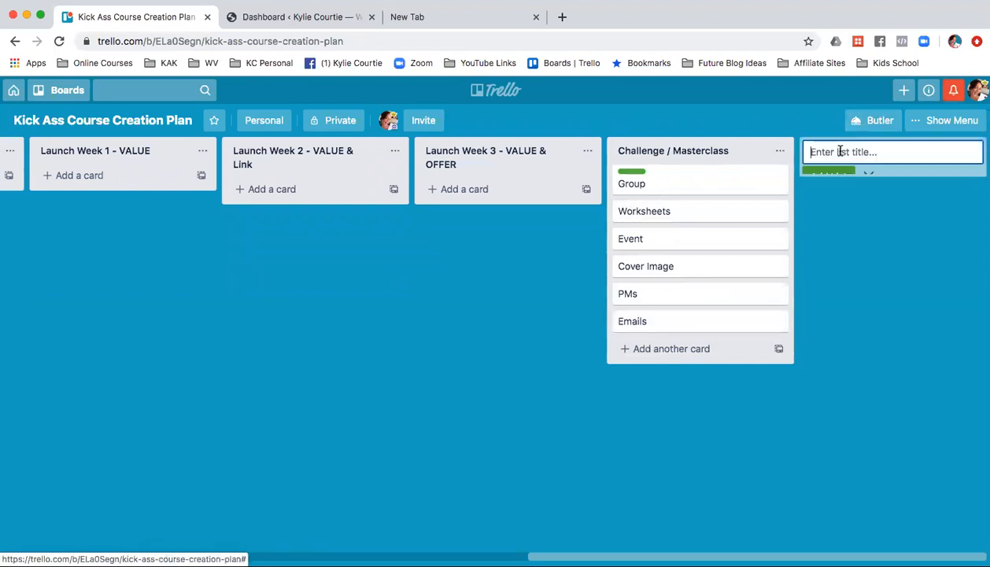
text(COMPLET)
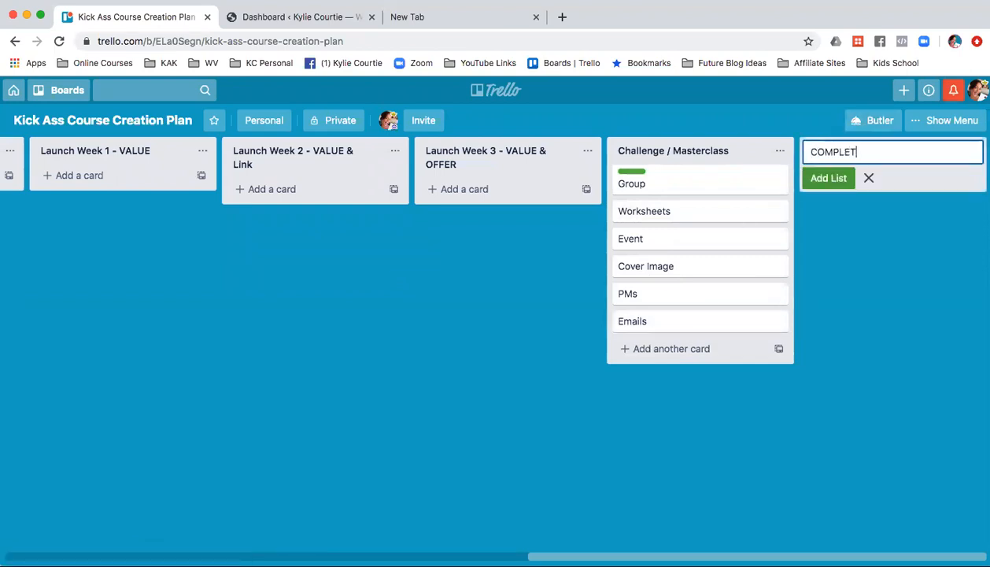
text(E!!!!)
key(Return)
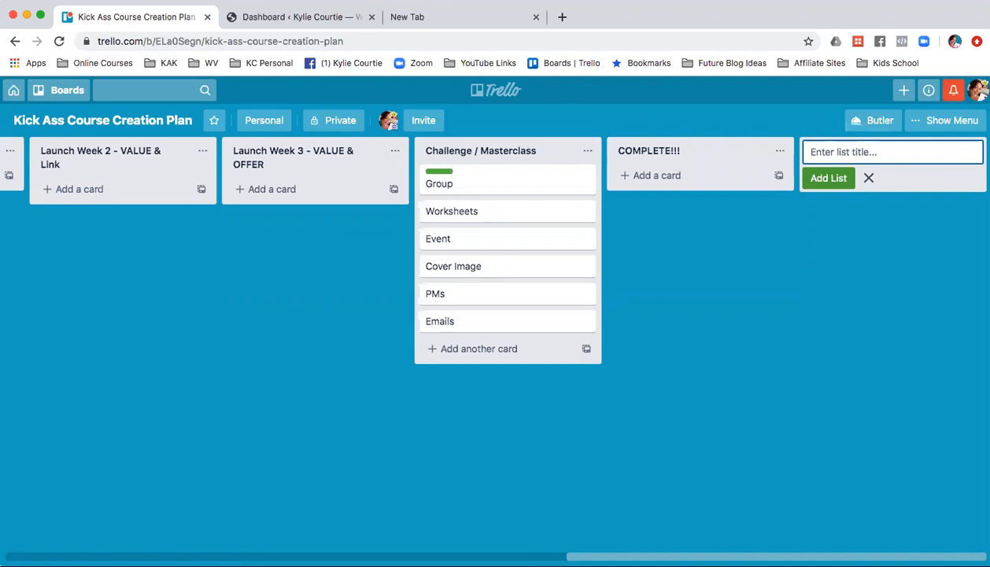
text(PARKING LOT IDEAS)
key(Return)
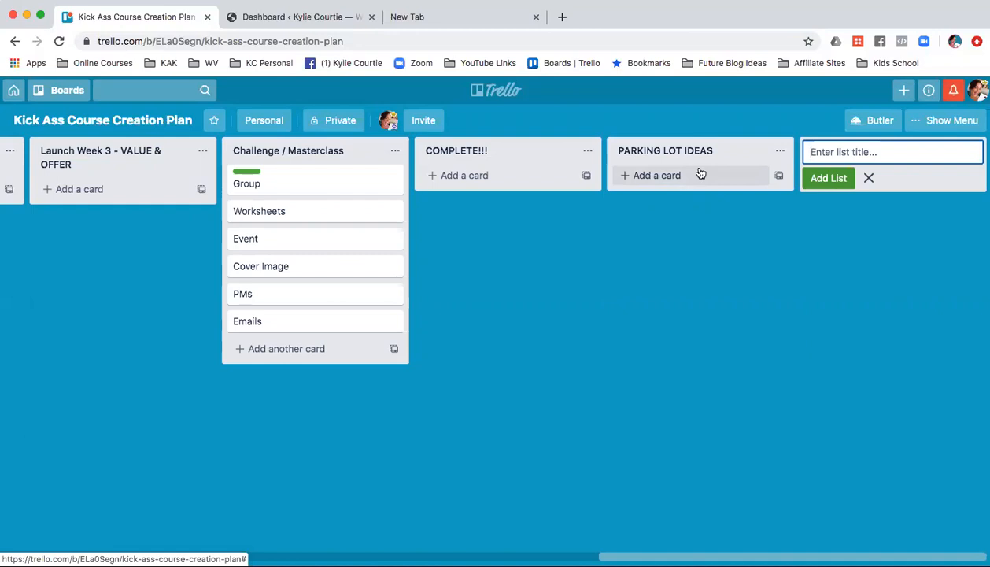
- Add a list titled "Scale" and move it between the Challenge / Masterclass and COMPLETE!!! lists
text(Scale)
key(Return)
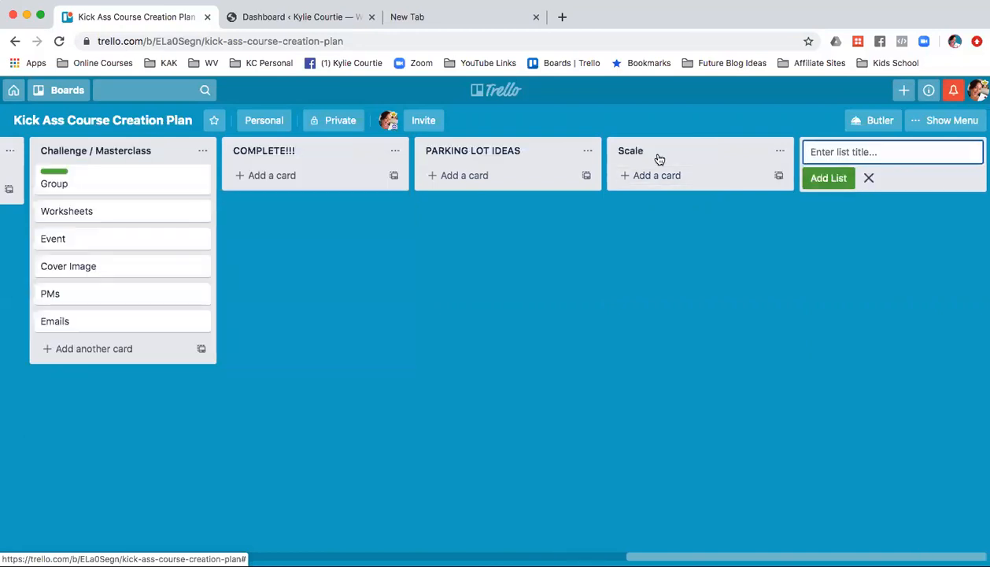
drag(665, 153, 442, 152)
- Add the card "Offer & Bonuses" to the Scale list
click(466, 176)
text(Offer & Bonu)
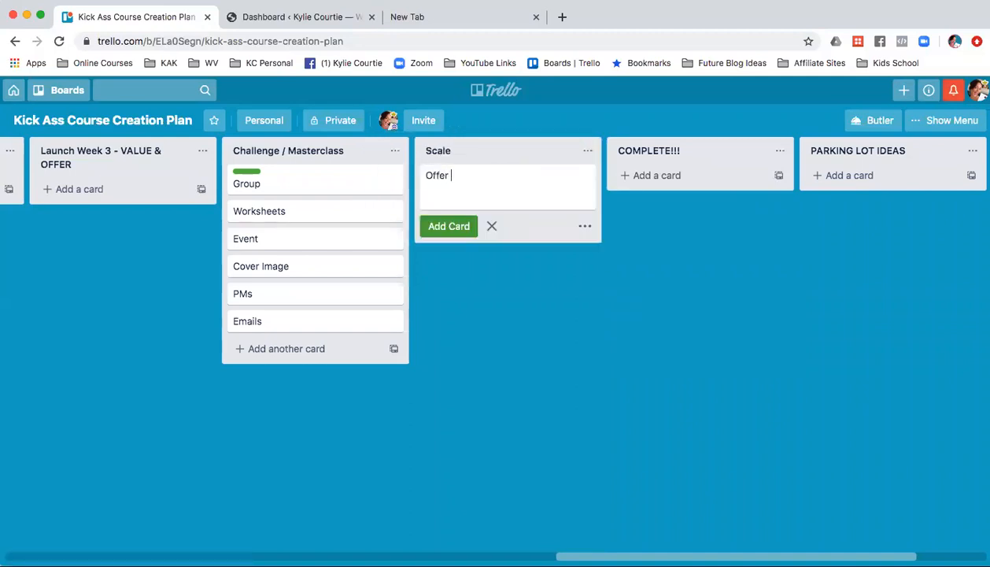
text(ses)
key(Return)
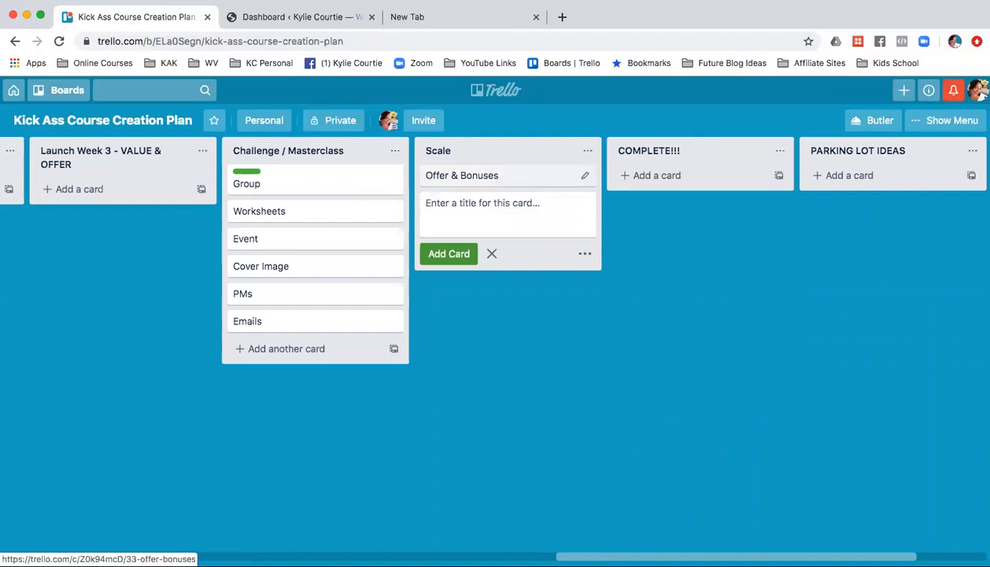
- Create an invitation link for joining the board and copy it
scroll(152, 268, left, 10)
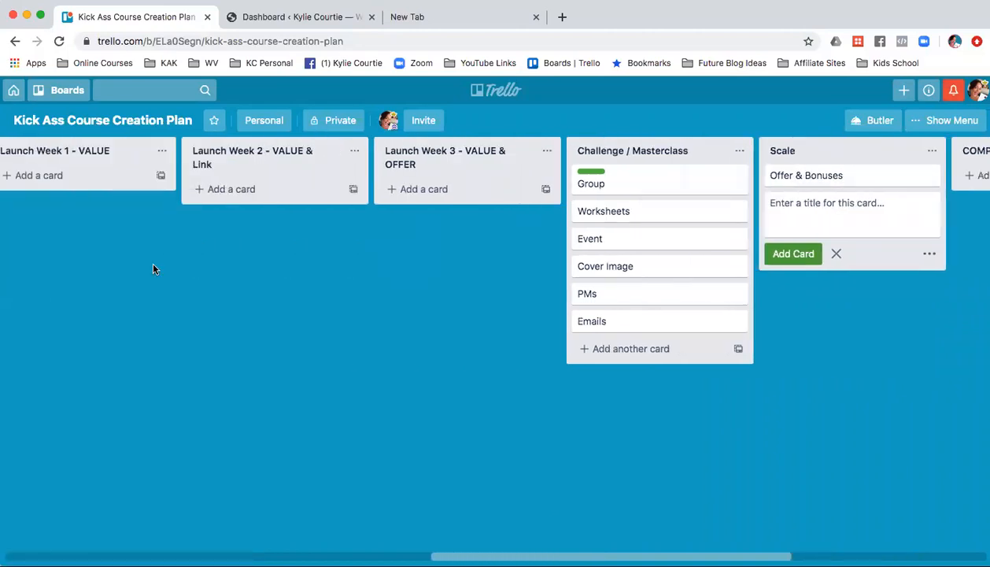
scroll(153, 269, left, 10)
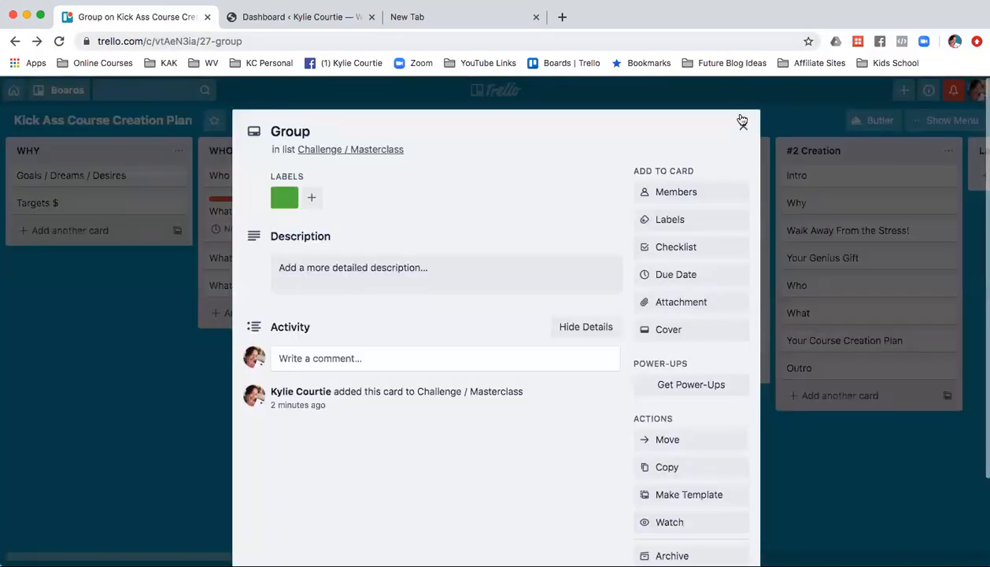
click(743, 124)
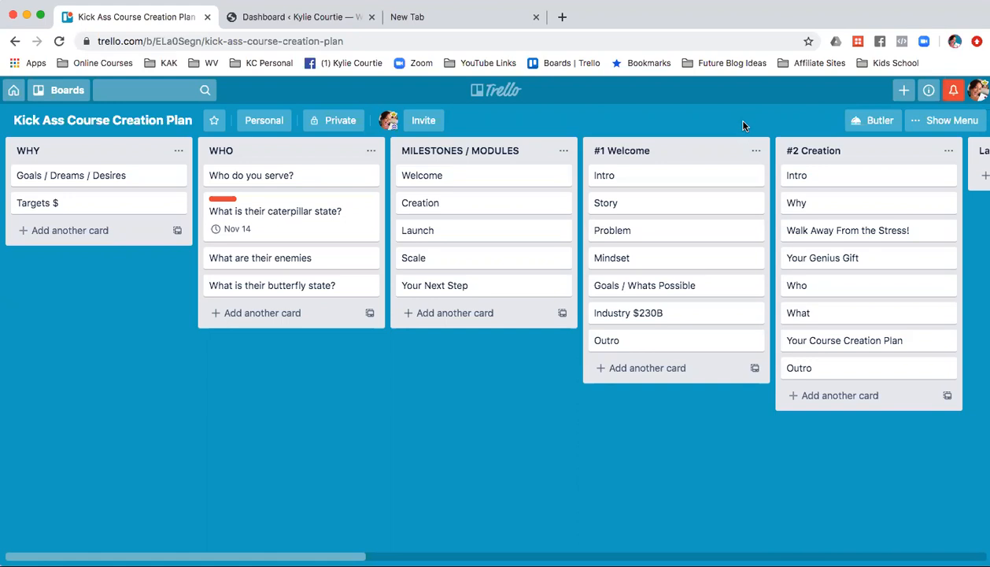
click(421, 121)
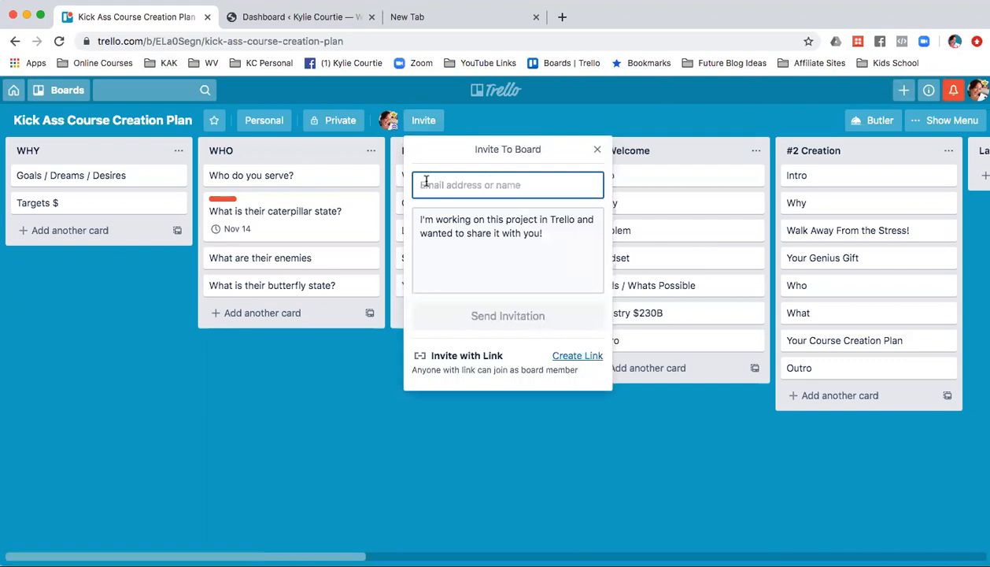
click(565, 359)
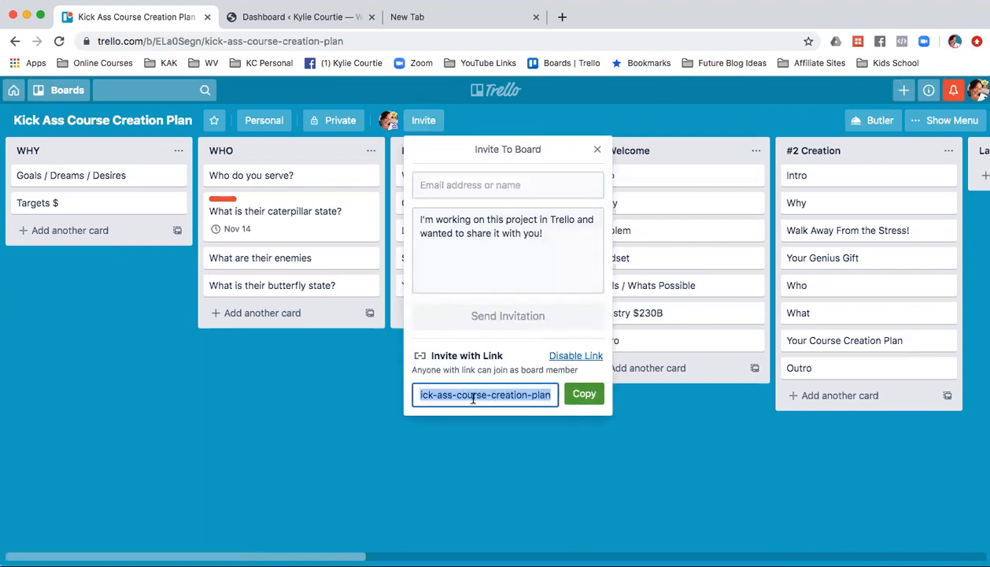
click(585, 394)
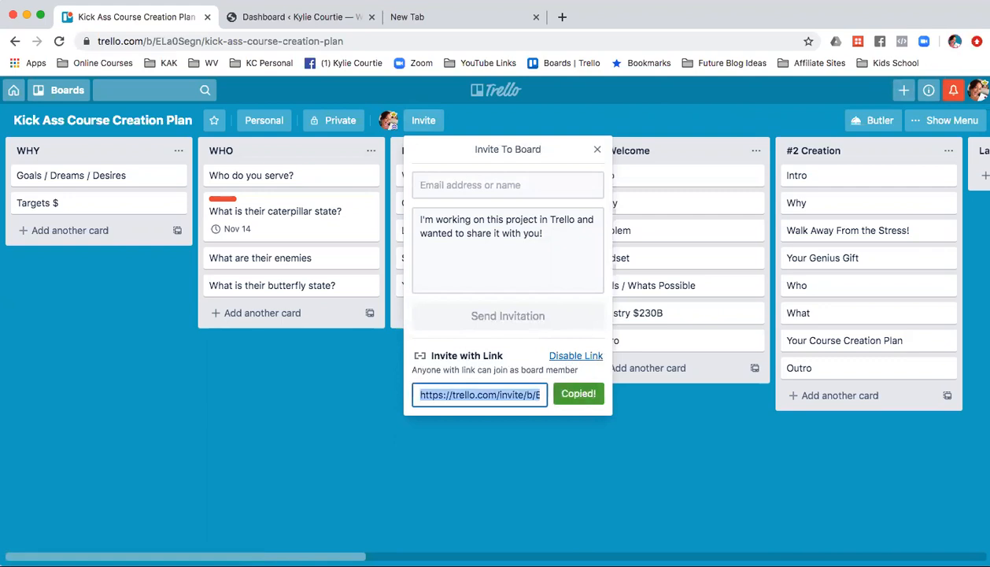
- Switch to the WordPress dashboard and create the "trello-create" pretty link with the copied board invitation link as its target URL
click(285, 18)
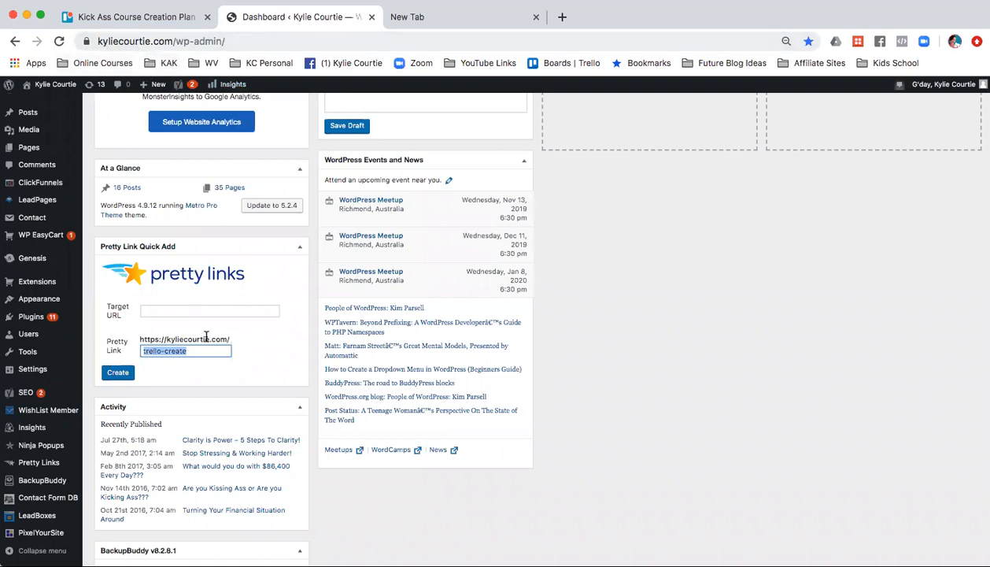
click(165, 313)
key(super+v)
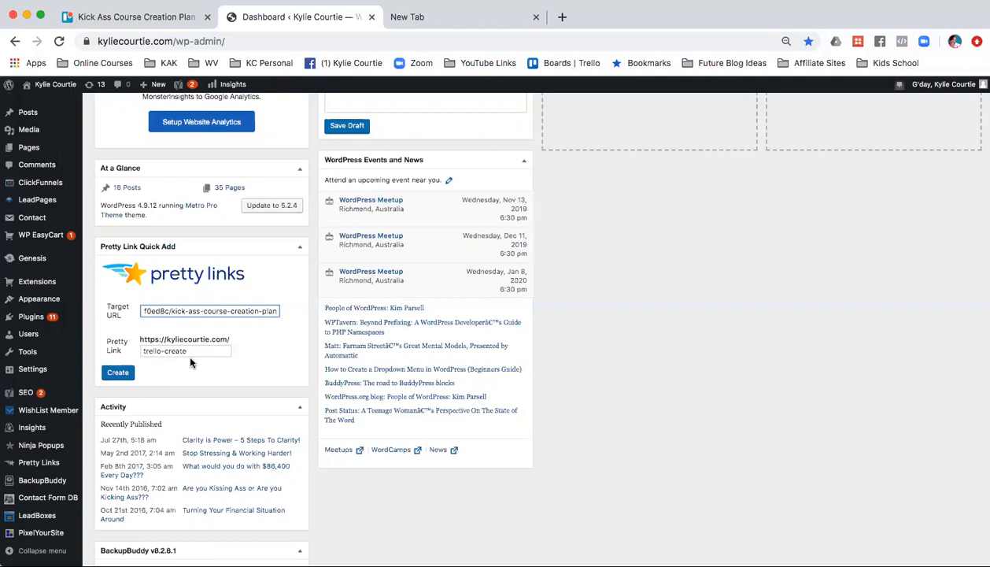
click(115, 374)
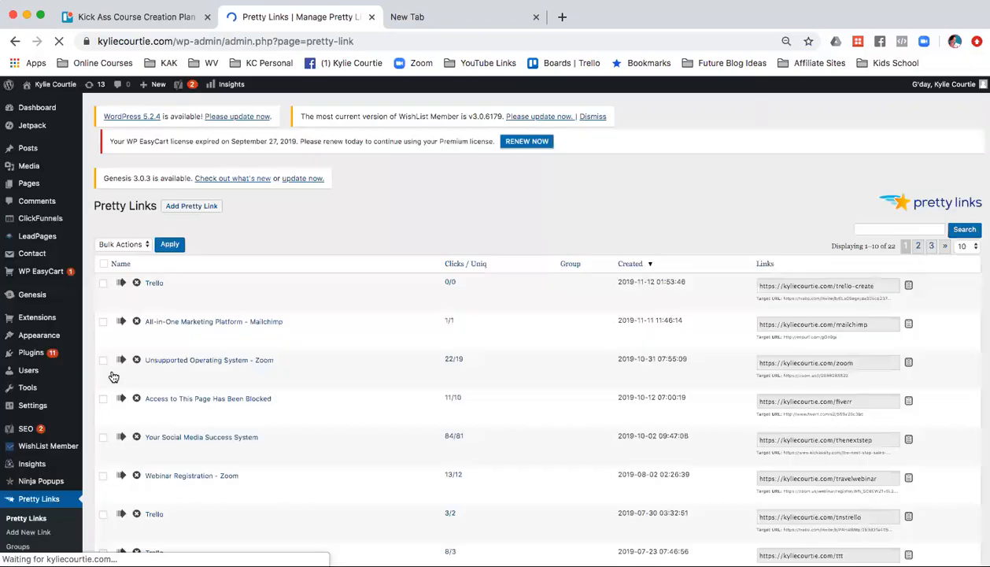
- Open the website's trello-create short link in the empty browser tab to test it
click(415, 19)
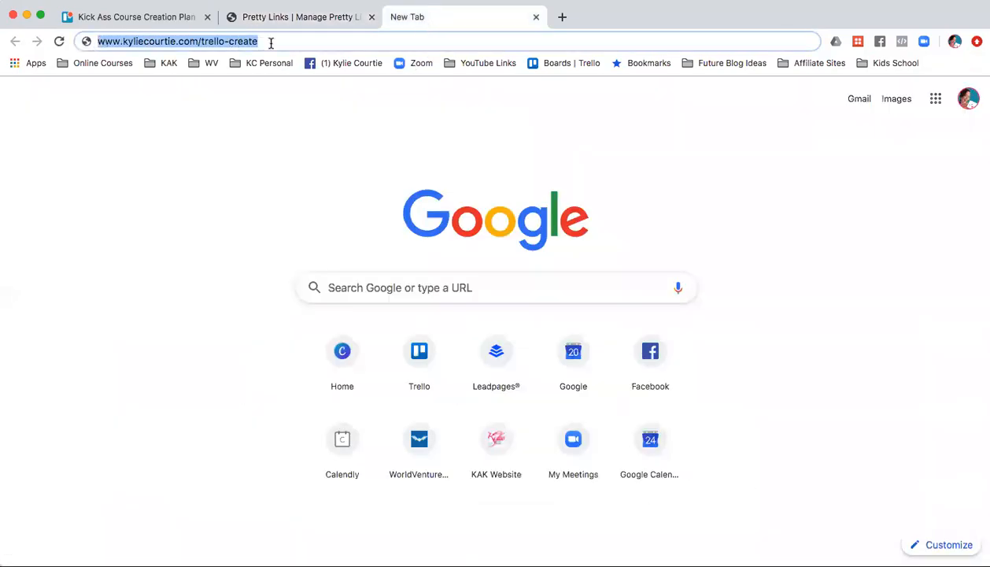
drag(272, 41, 84, 41)
click(278, 42)
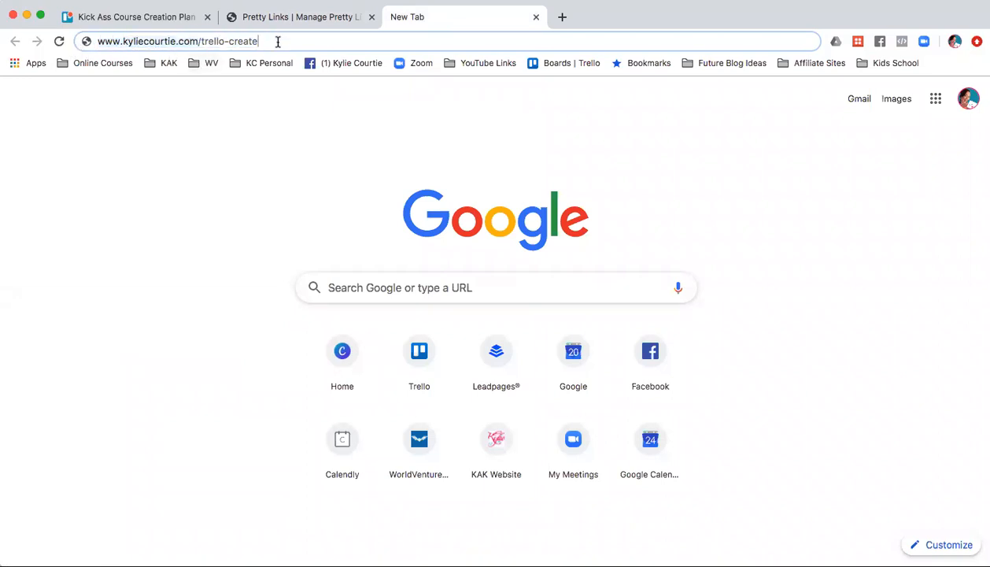
key(Return)
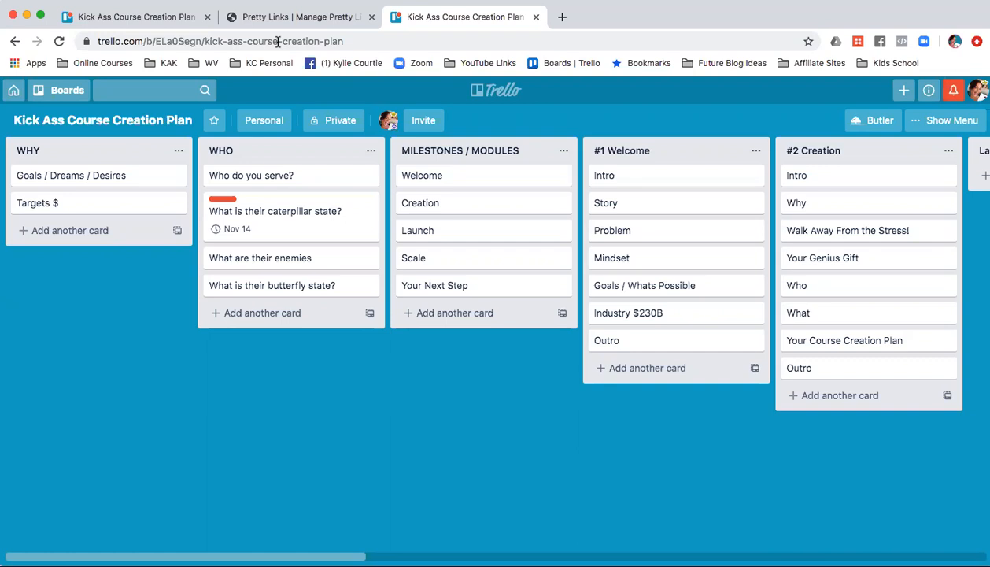
- Change the board's visibility to Public
click(328, 122)
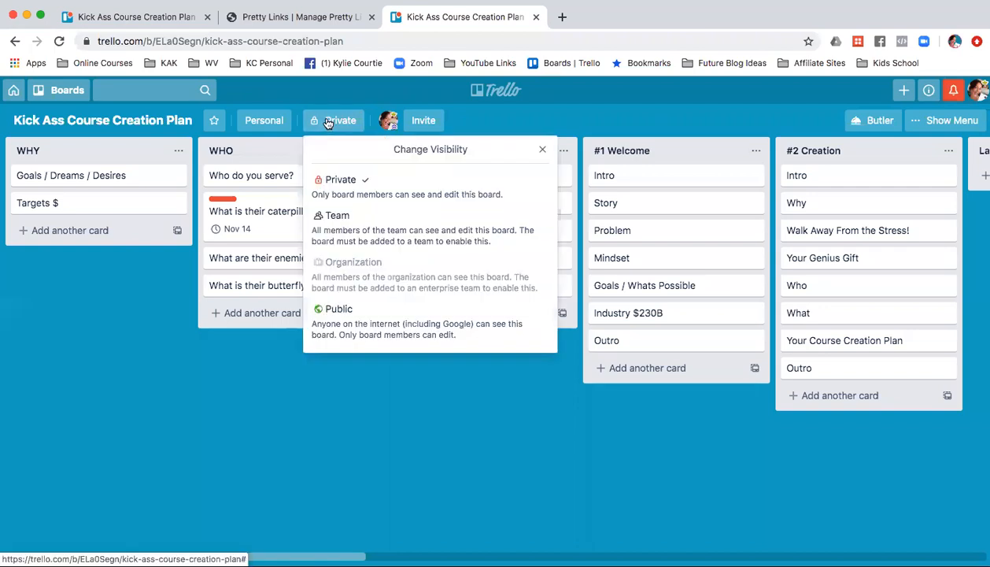
click(329, 315)
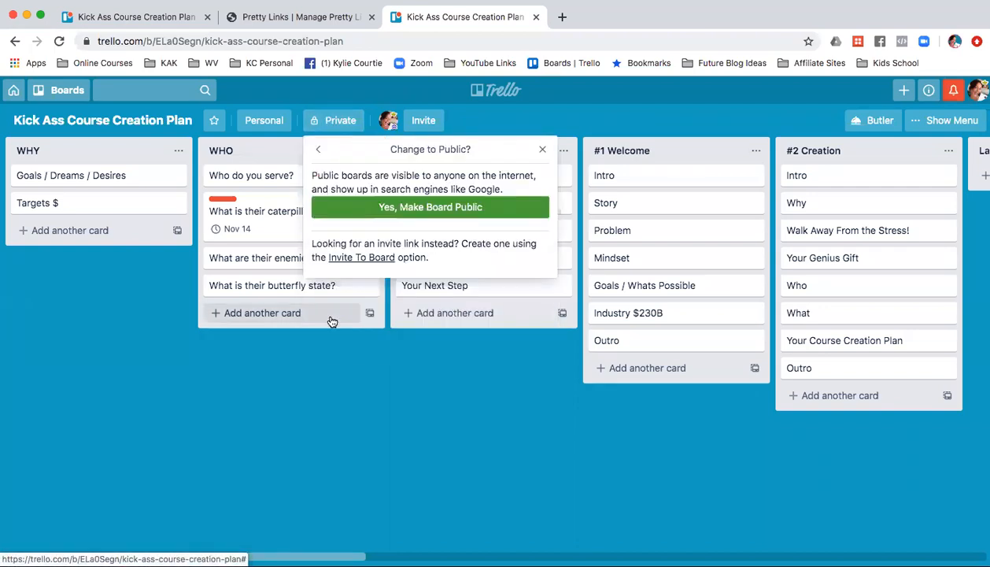
click(425, 209)
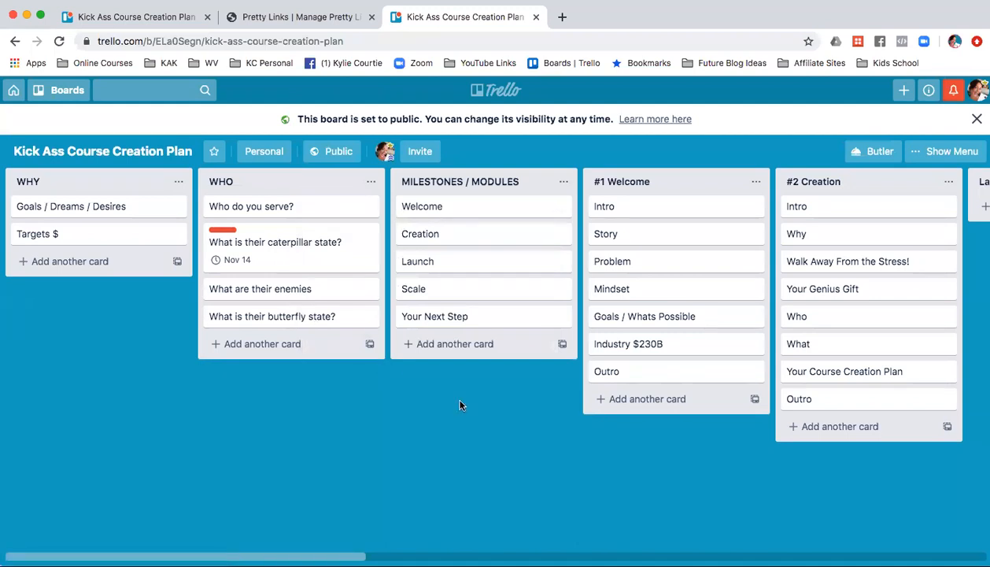
- Copy the board as "YOUR Course Name Here" with no team, keeping its cards and template cards
click(955, 153)
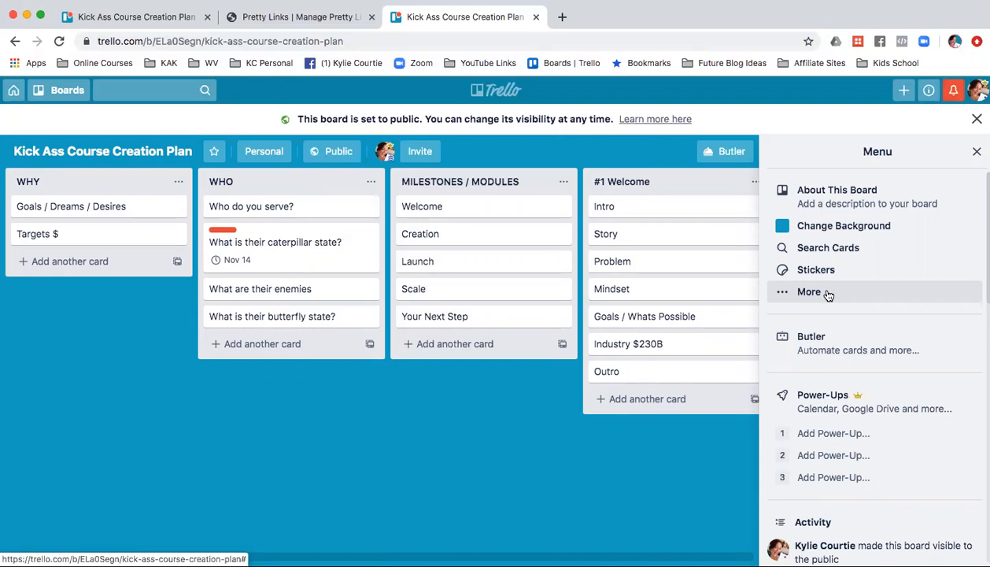
click(804, 293)
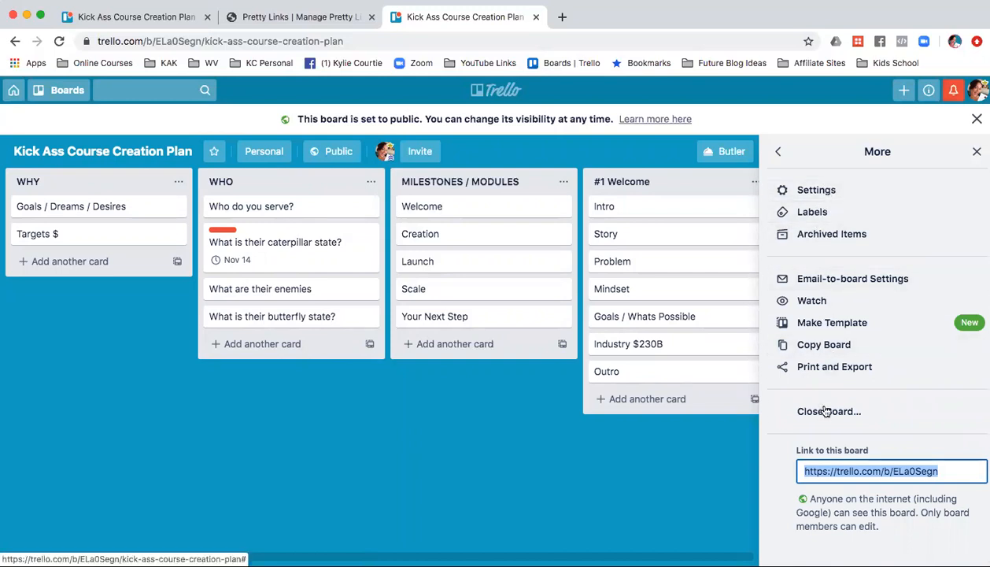
click(823, 346)
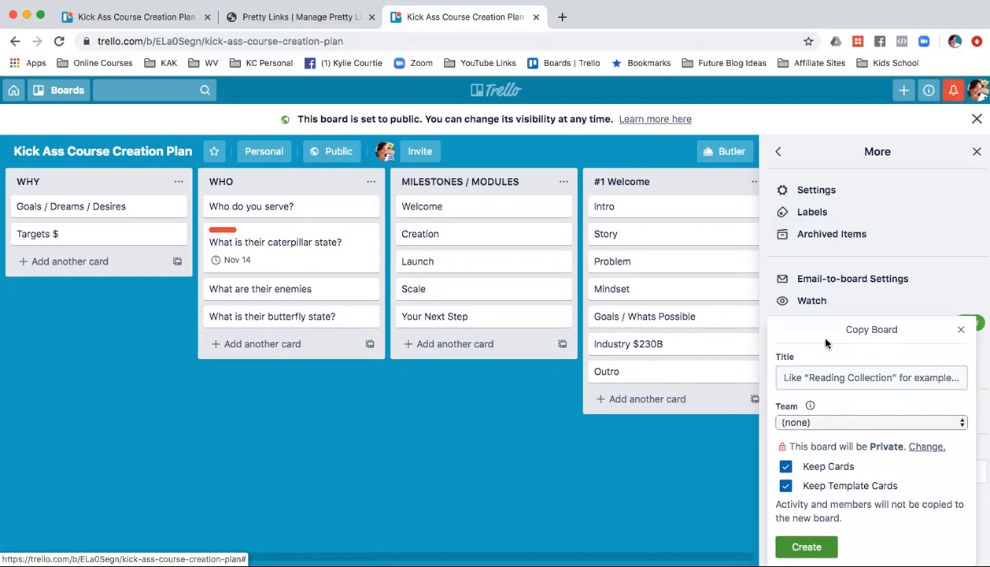
click(806, 379)
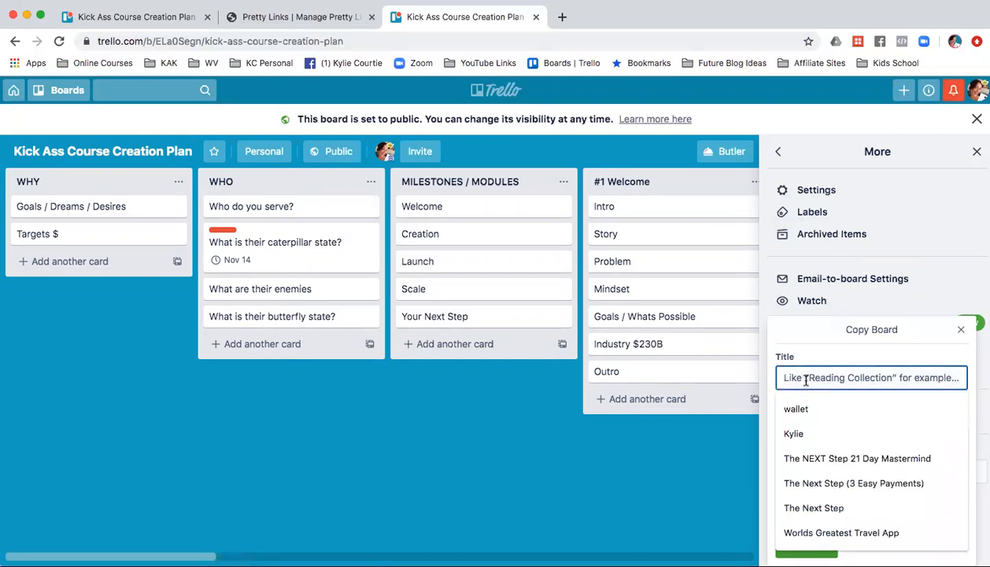
text(YOUR )
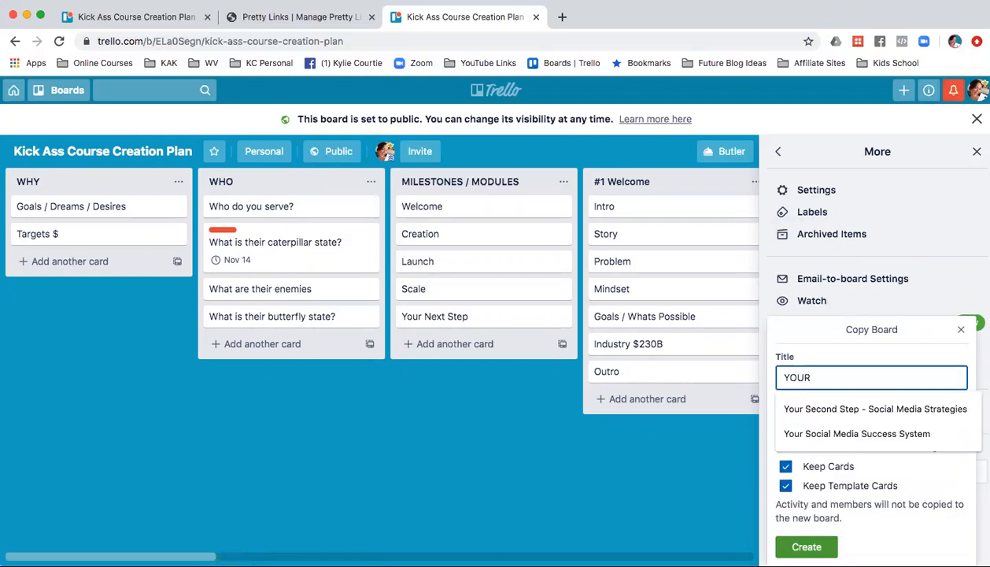
text(Course Name Here)
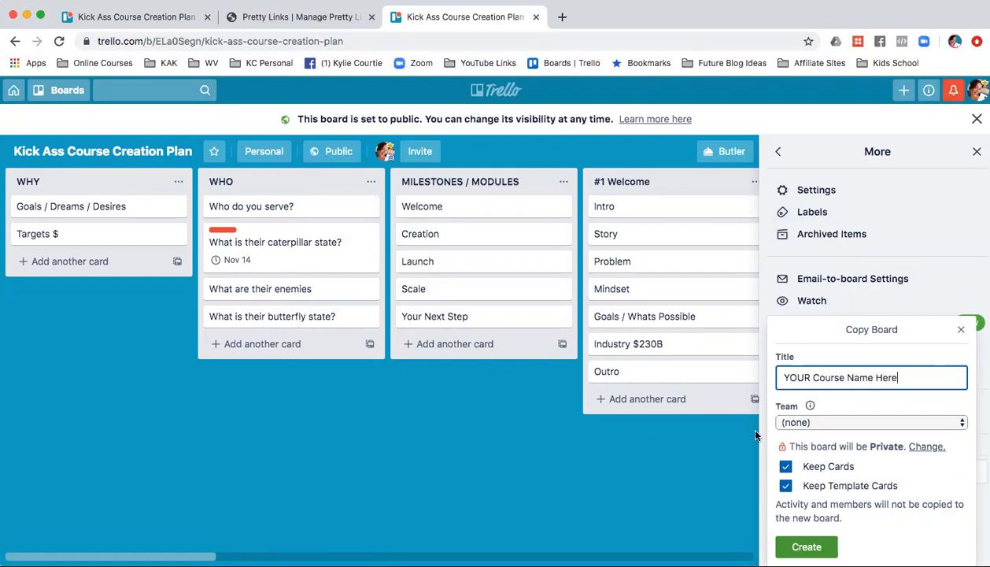
click(836, 423)
scroll(835, 483, down, 1)
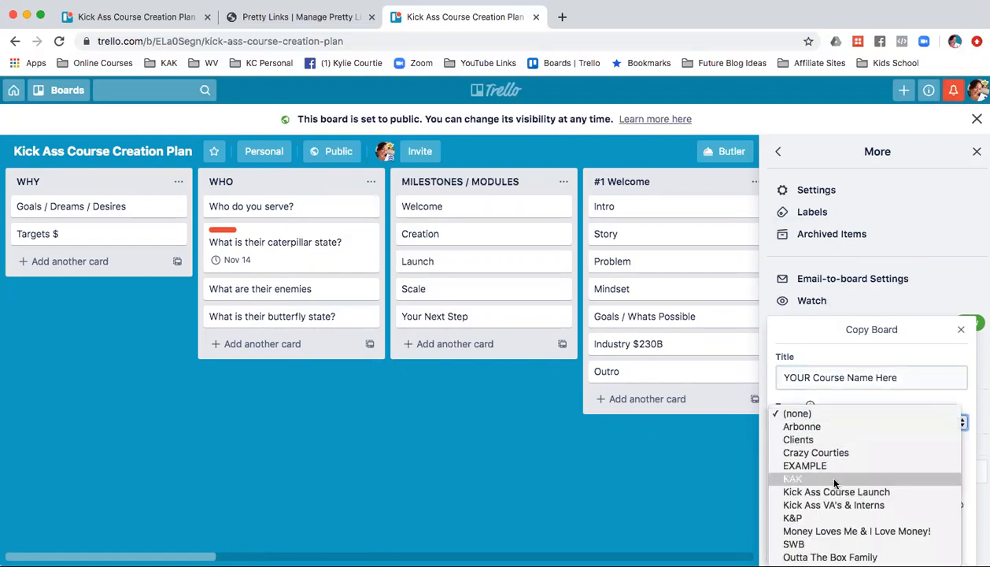
click(797, 415)
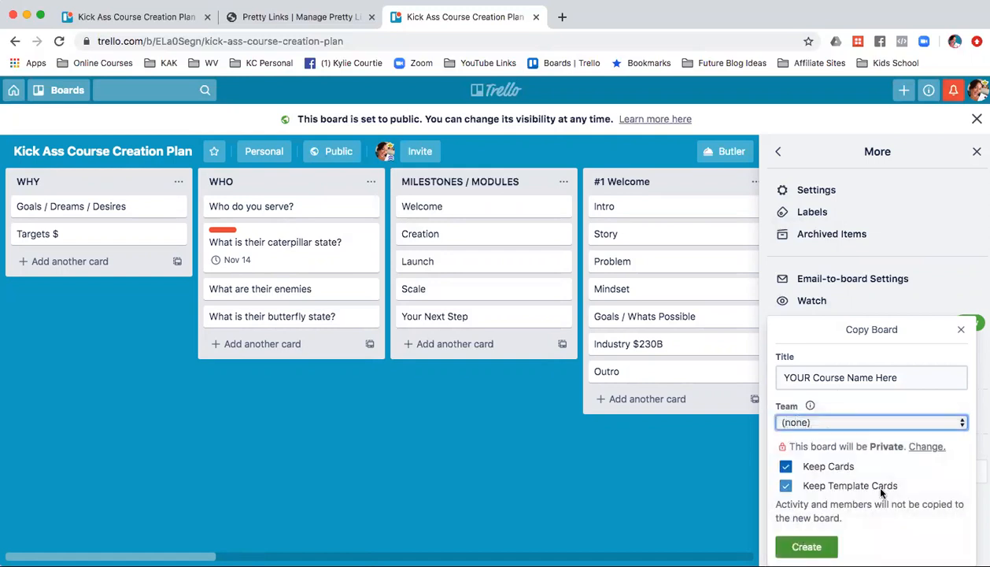
click(803, 546)
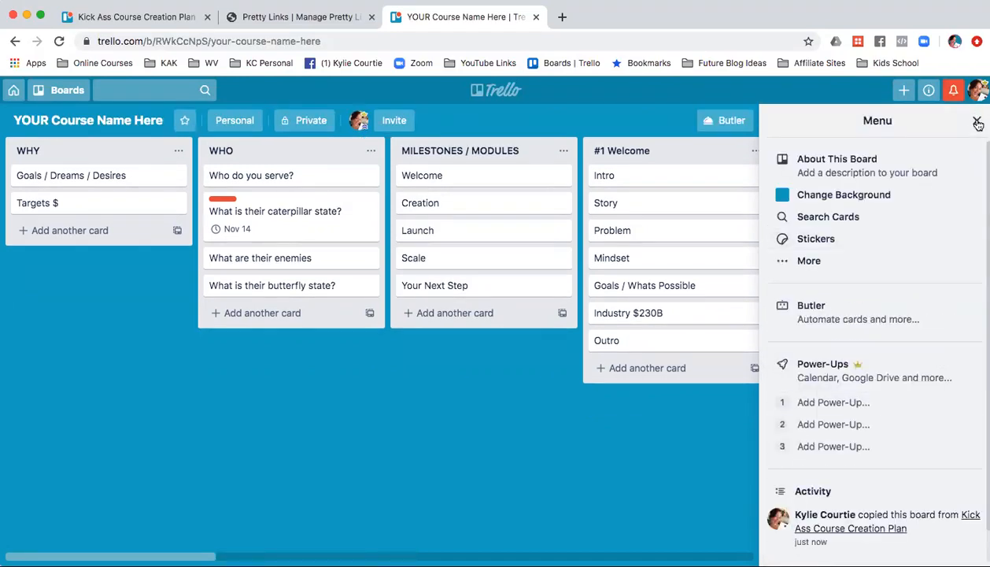
click(977, 118)
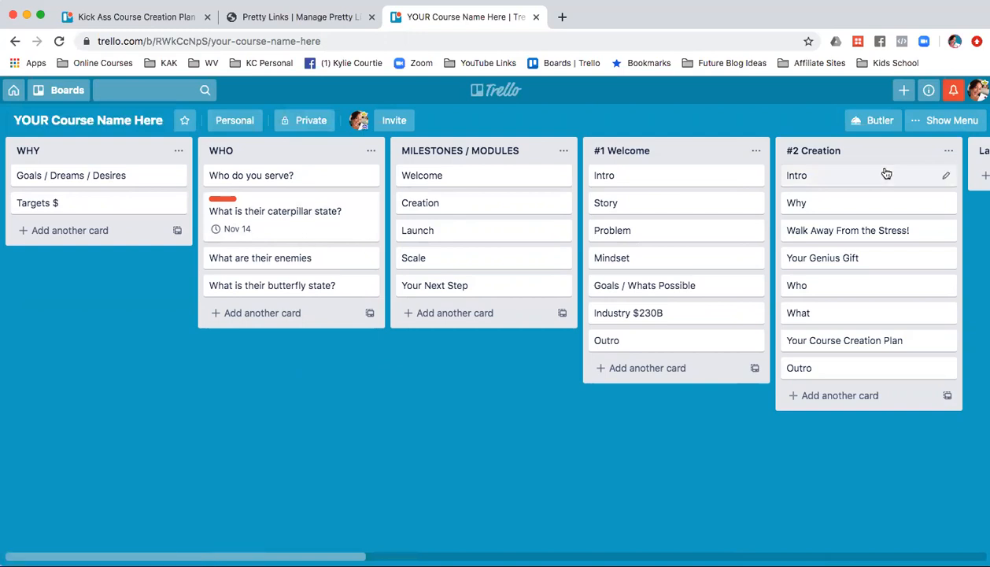
- Set the copied board's background to the plain pink color
click(949, 123)
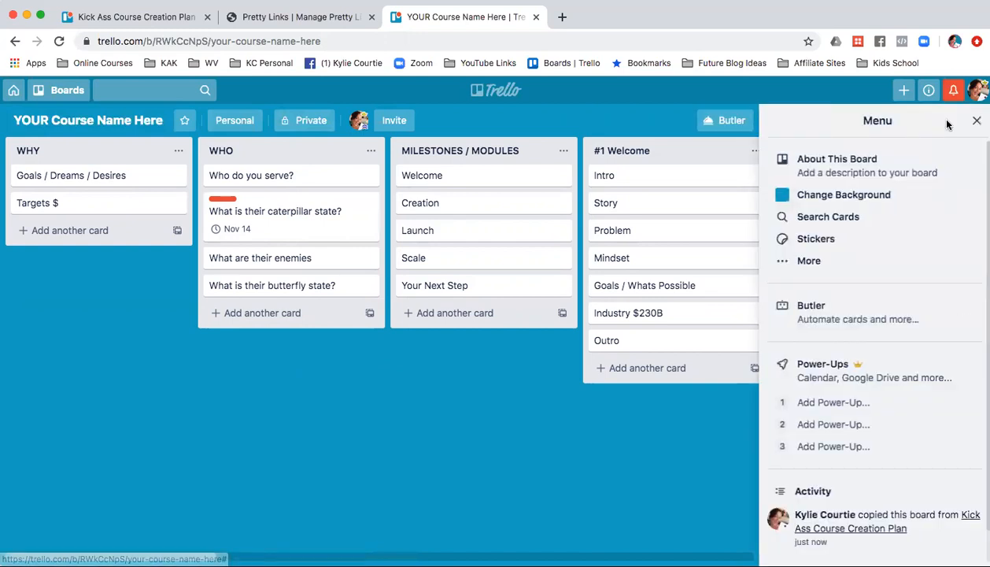
click(803, 195)
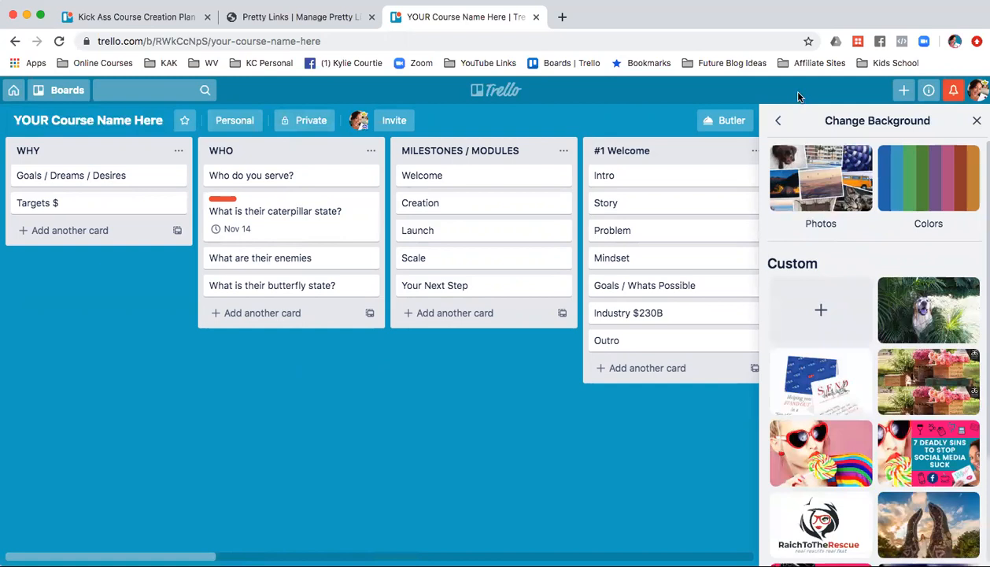
scroll(892, 462, down, 2)
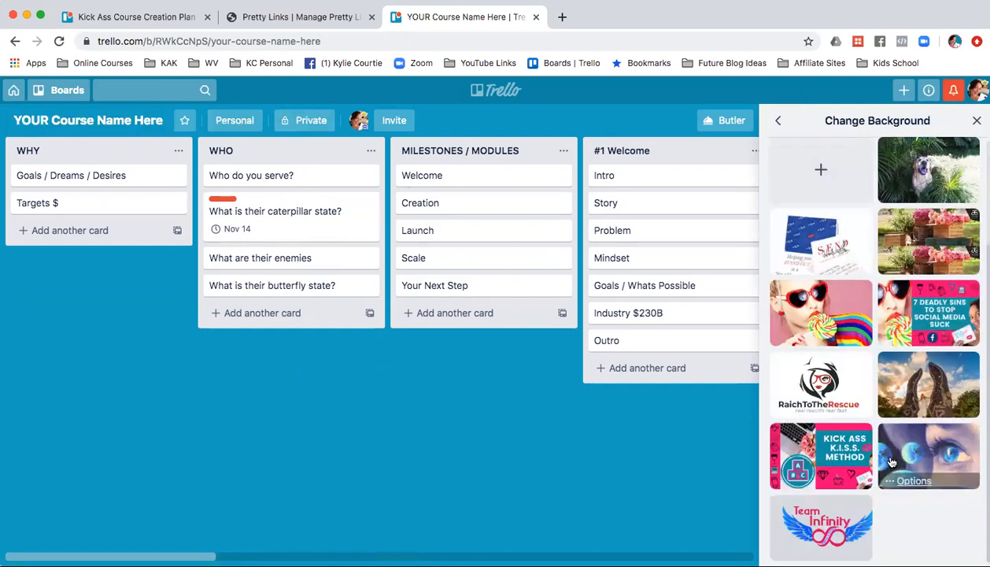
scroll(892, 462, up, 2)
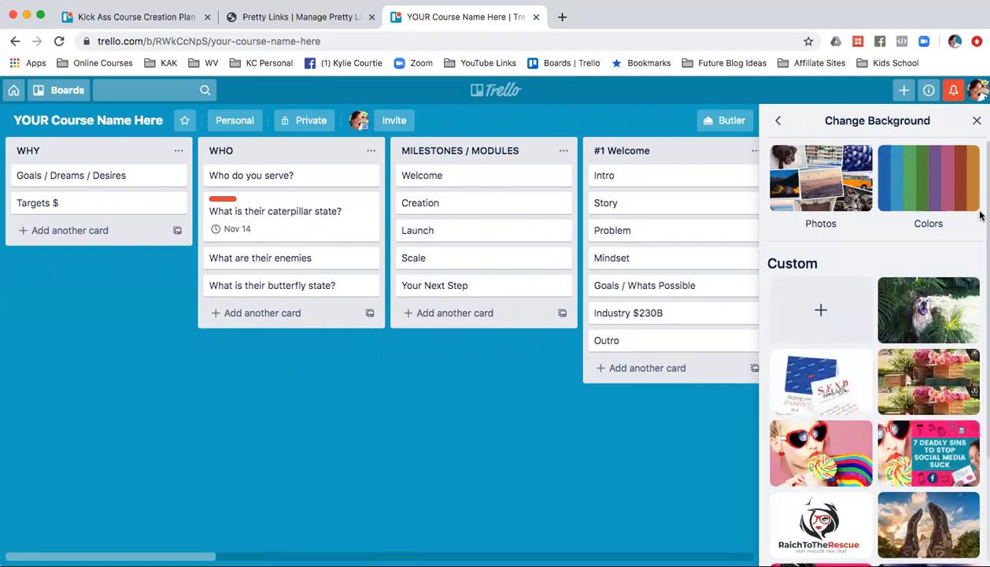
click(933, 165)
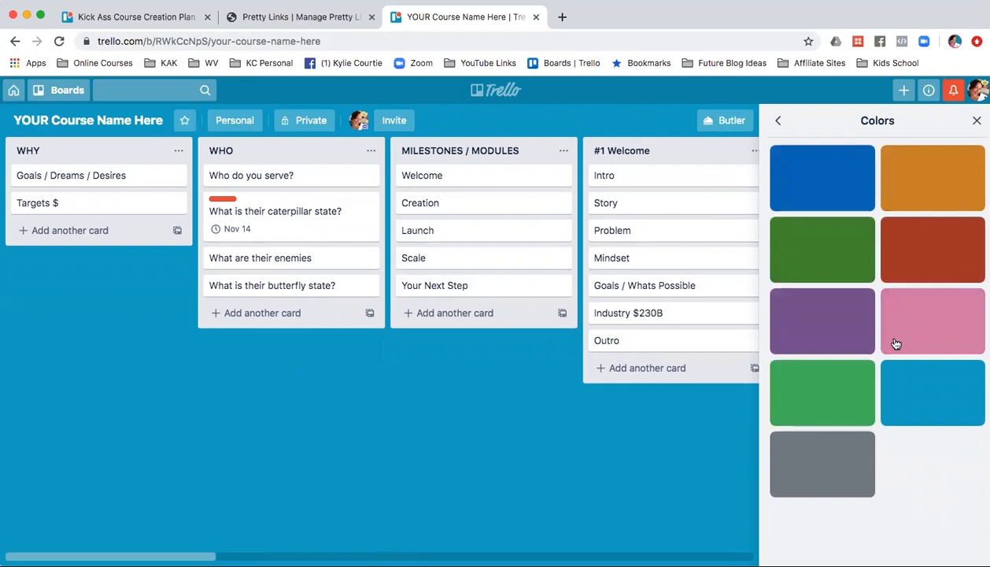
click(925, 328)
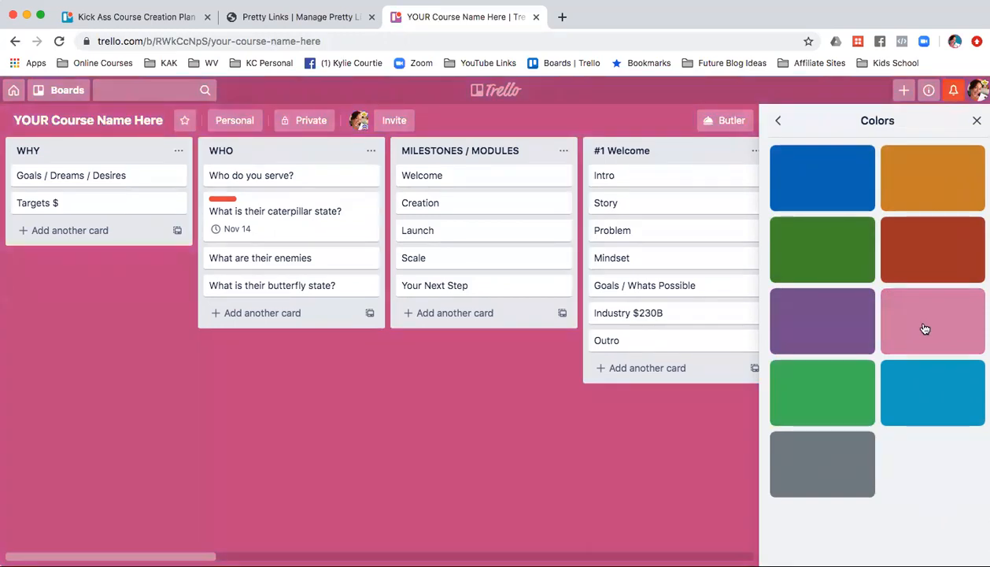
click(977, 121)
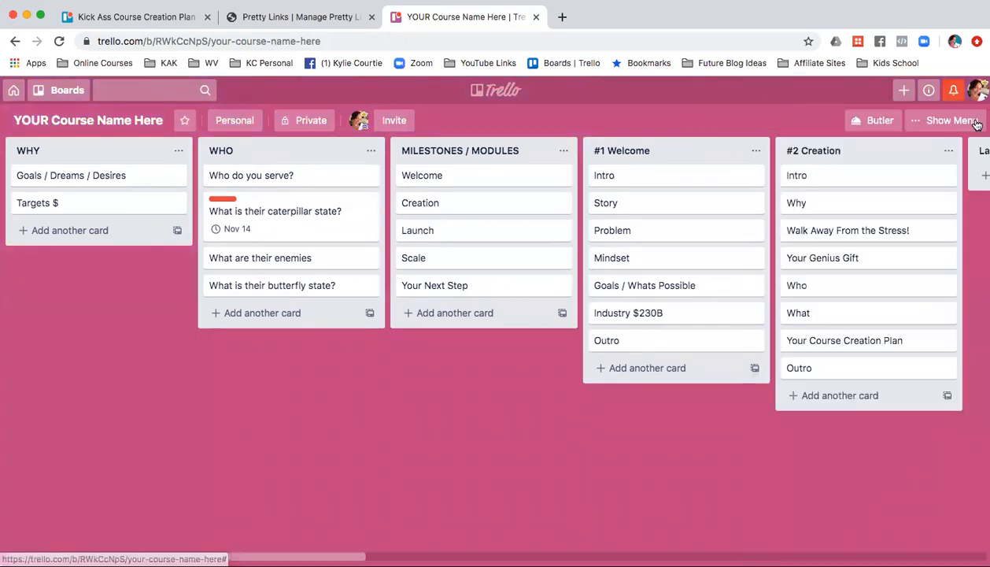
- Search the Unsplash background photos for "health" and apply the one with red fruit and vegetables on a white surface
click(935, 122)
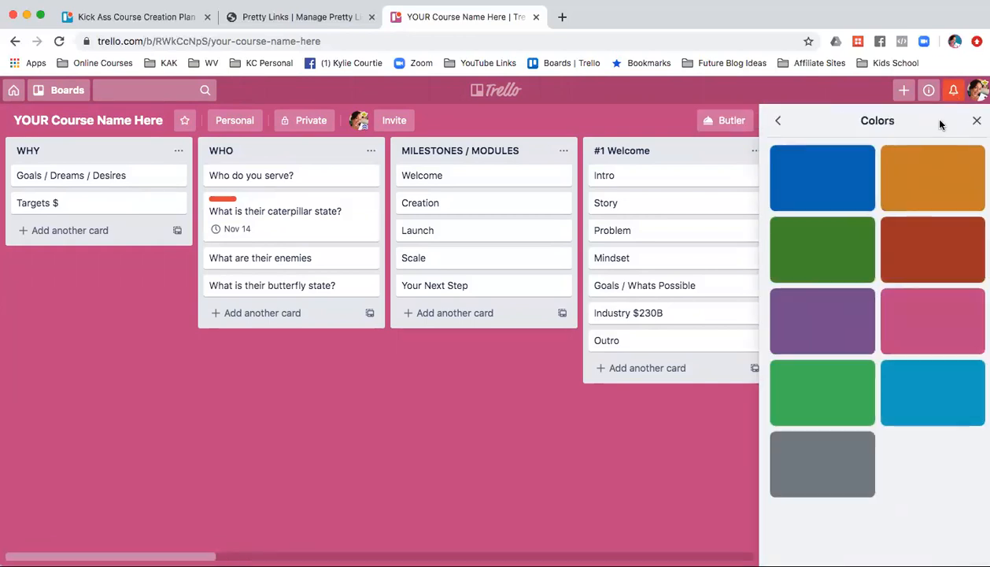
click(776, 122)
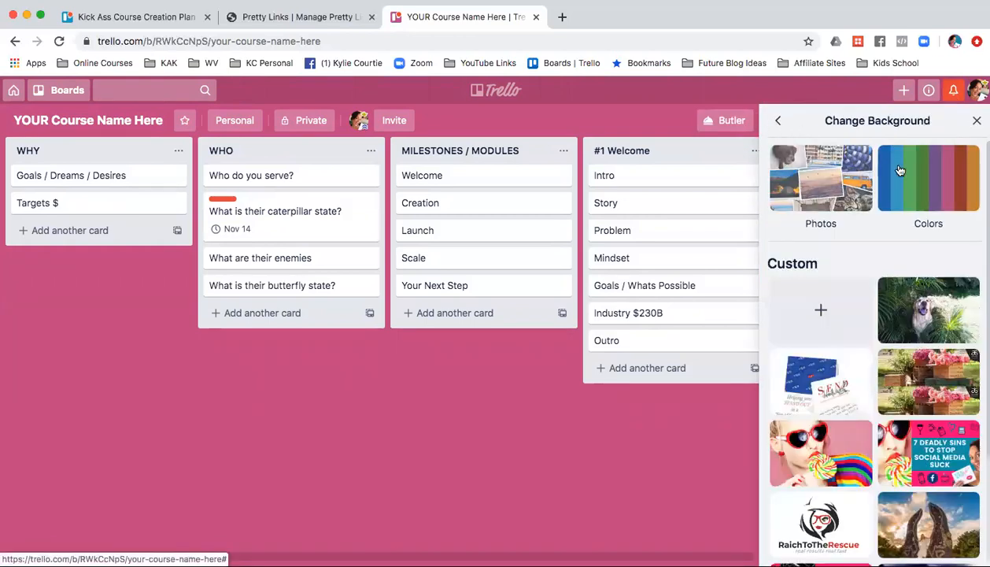
click(807, 189)
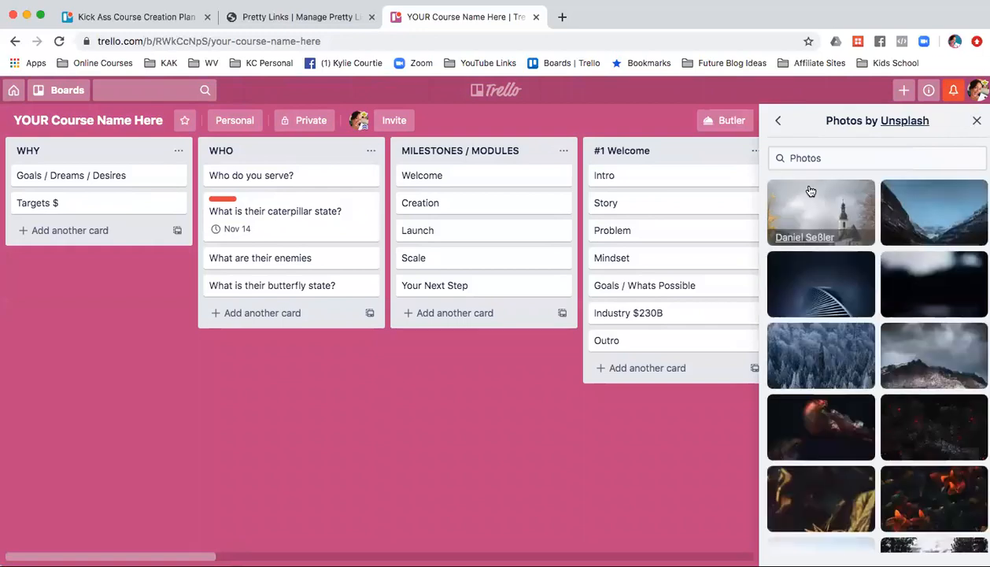
click(819, 158)
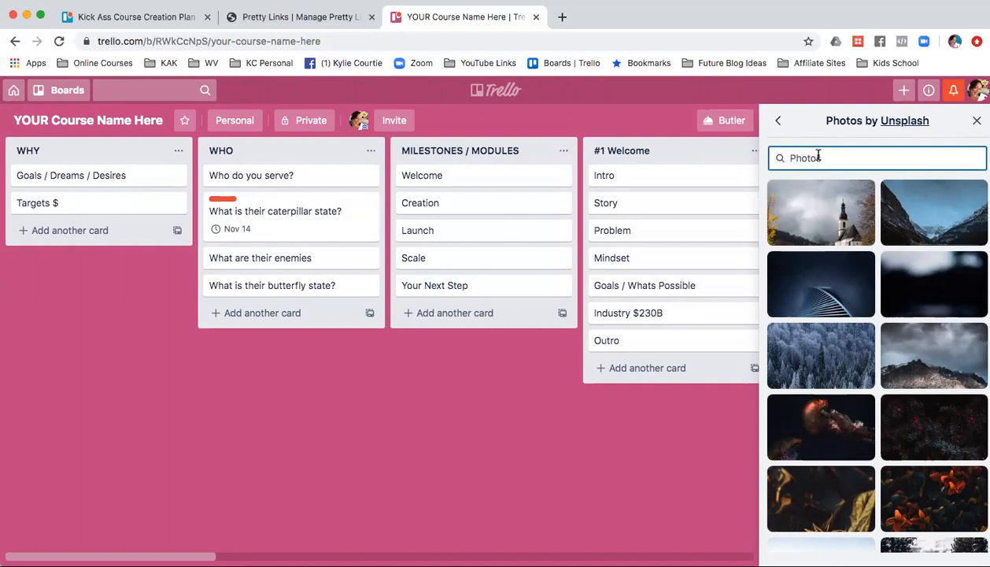
text(health)
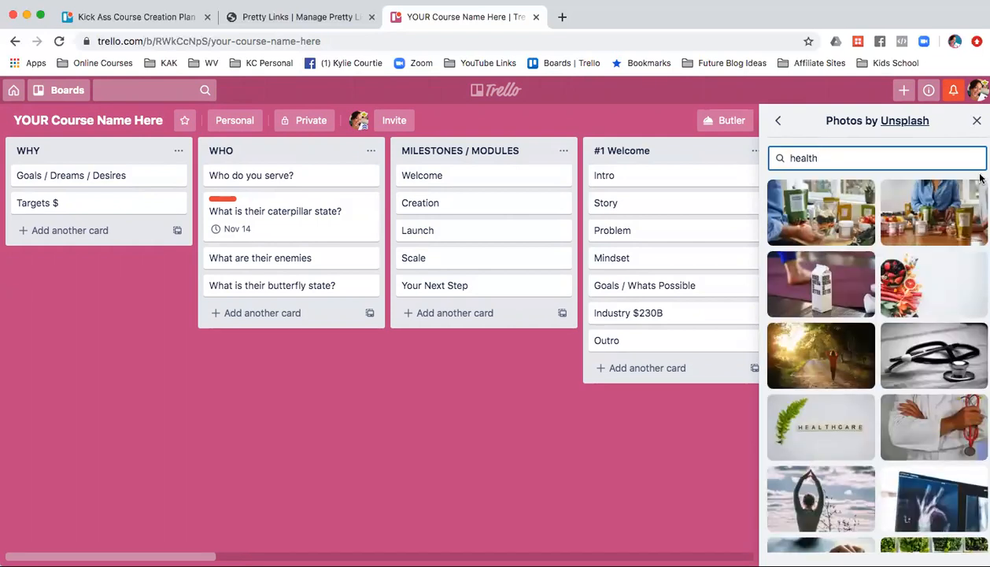
click(925, 274)
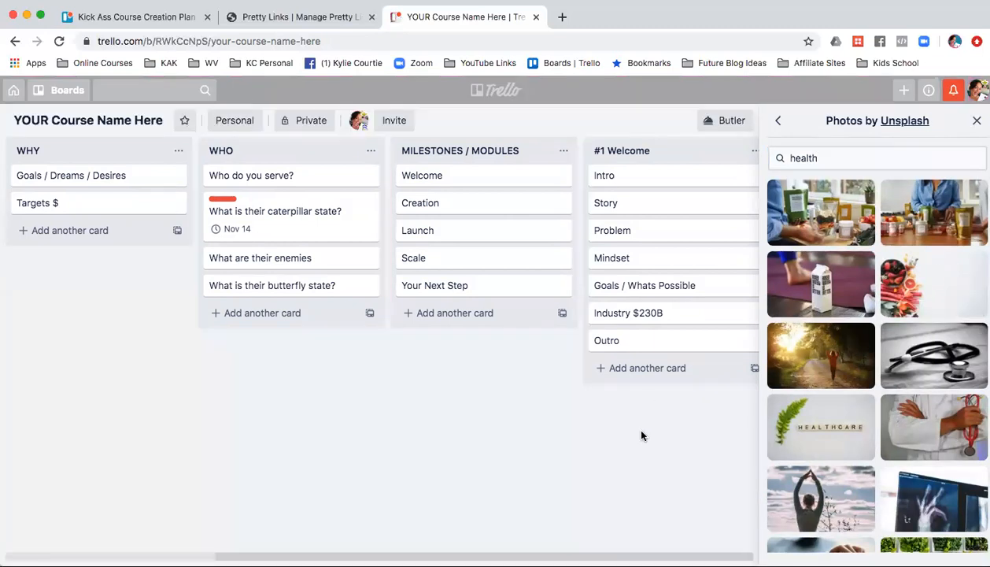
click(977, 119)
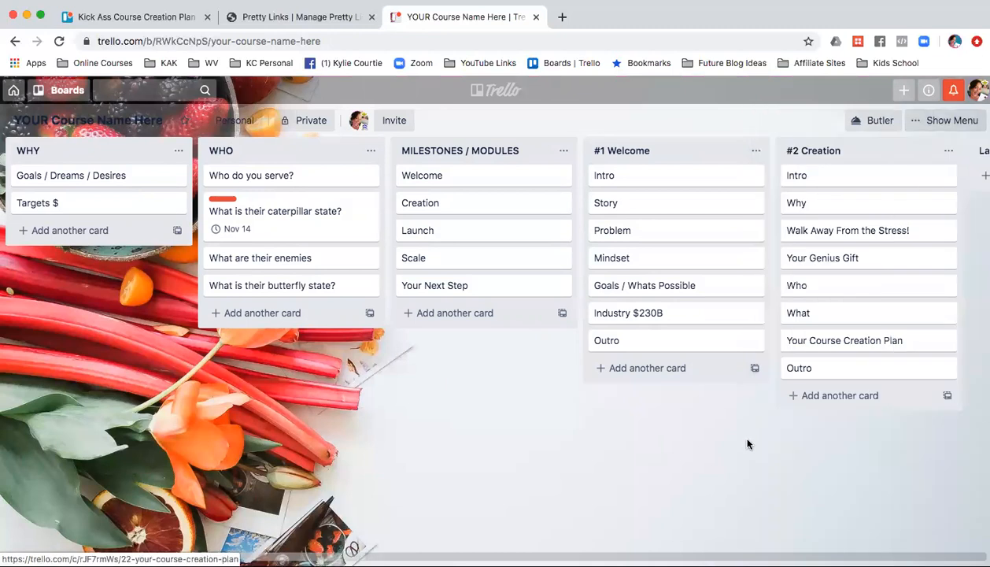